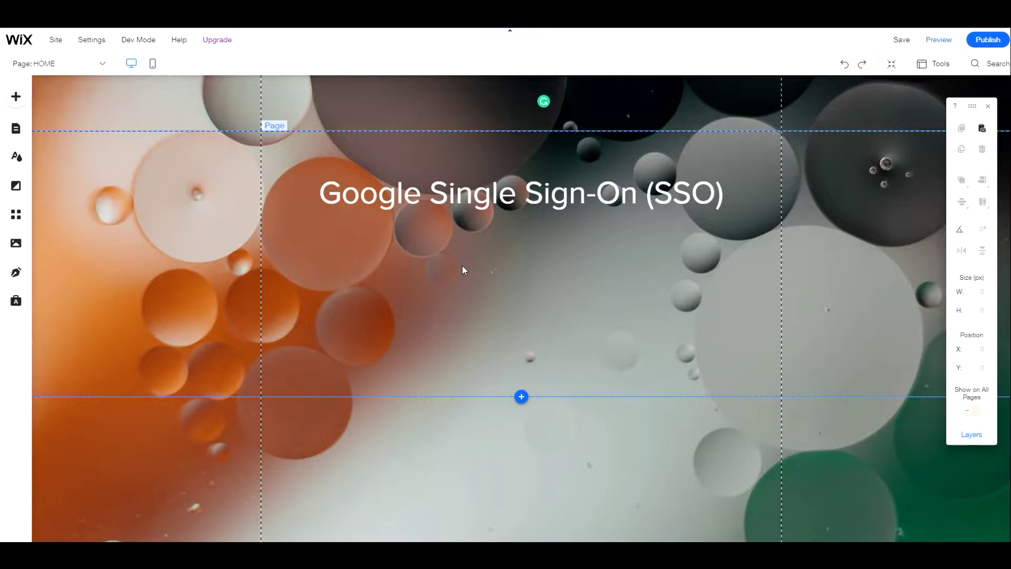
# Add a button from the interactive elements and place it below the home page heading
pyautogui.click(17, 97)
pyautogui.click(62, 230)
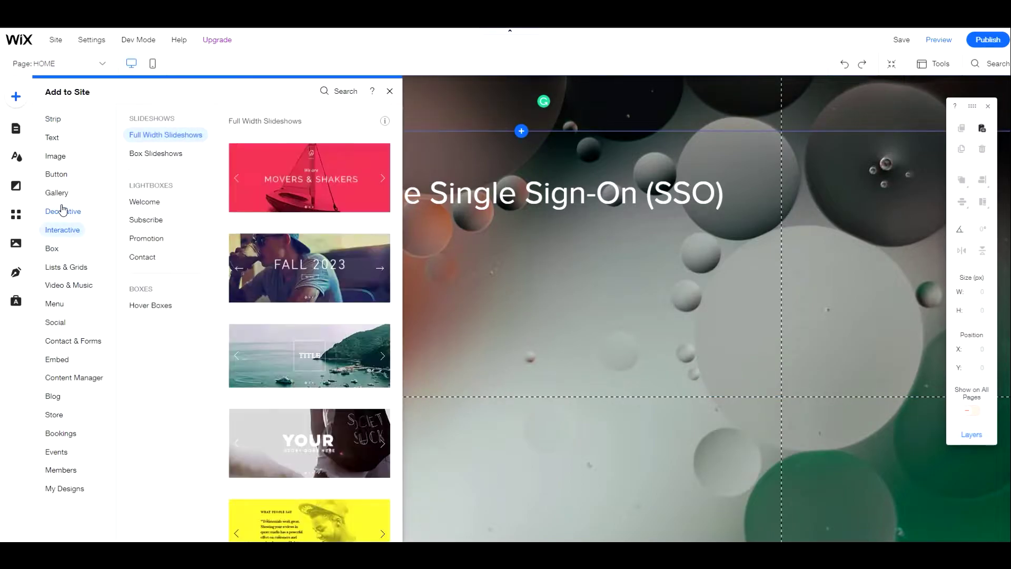
pyautogui.moveTo(61, 179)
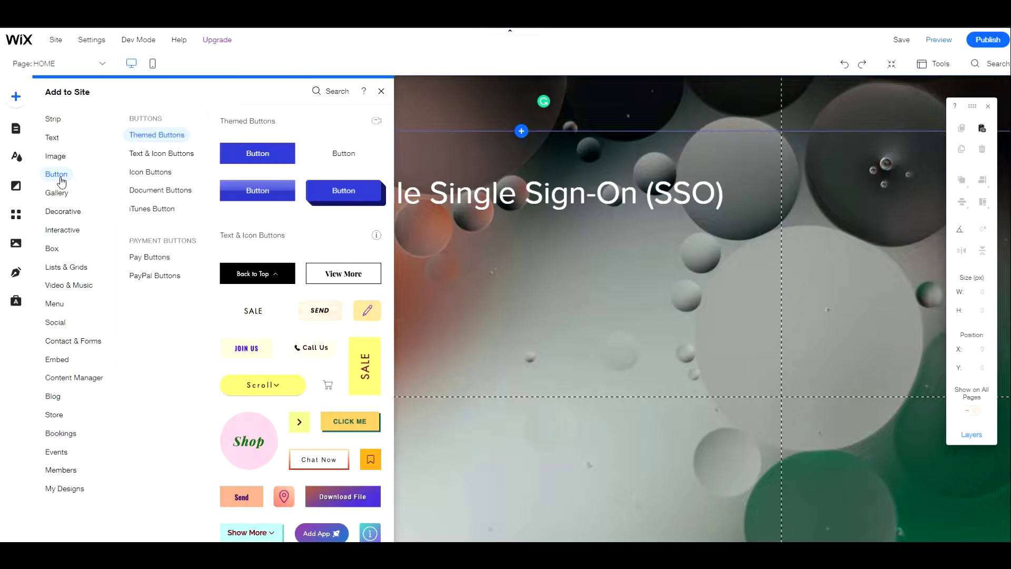
pyautogui.moveTo(257, 273); pyautogui.dragTo(522, 265)
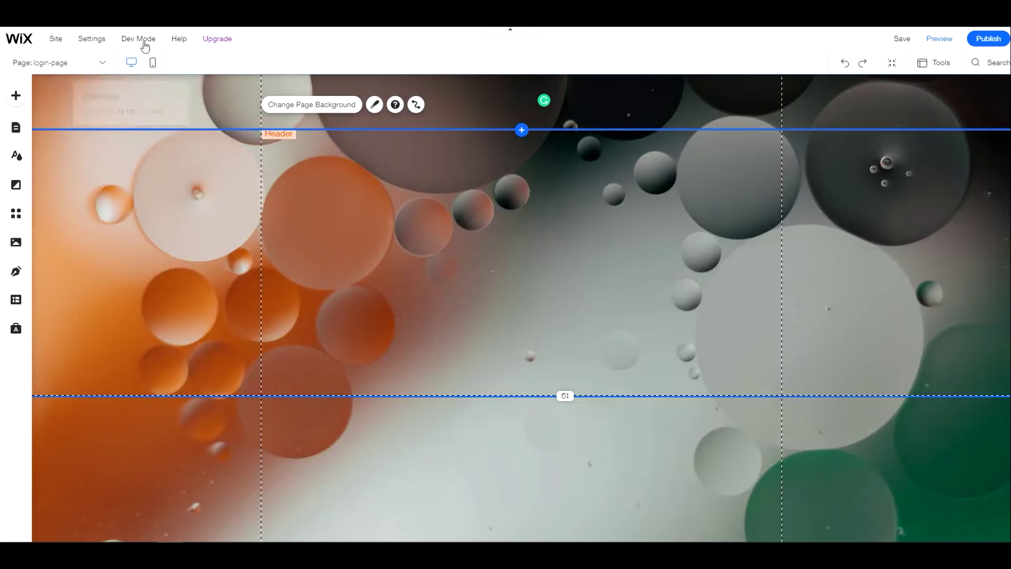
# Turn on Dev Mode and show the site's Page Code files
pyautogui.moveTo(141, 40)
pyautogui.click(151, 177)
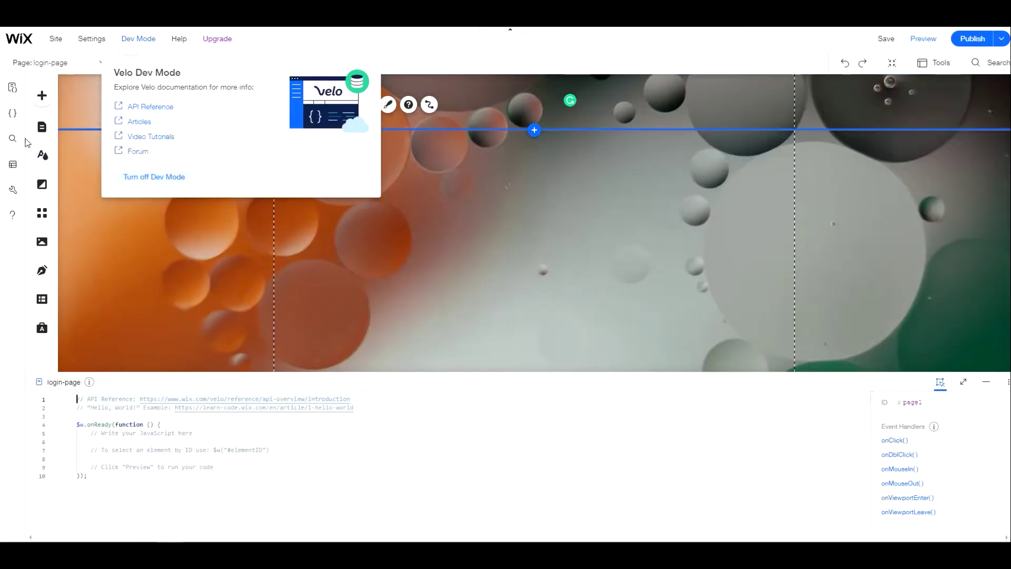
pyautogui.click(14, 114)
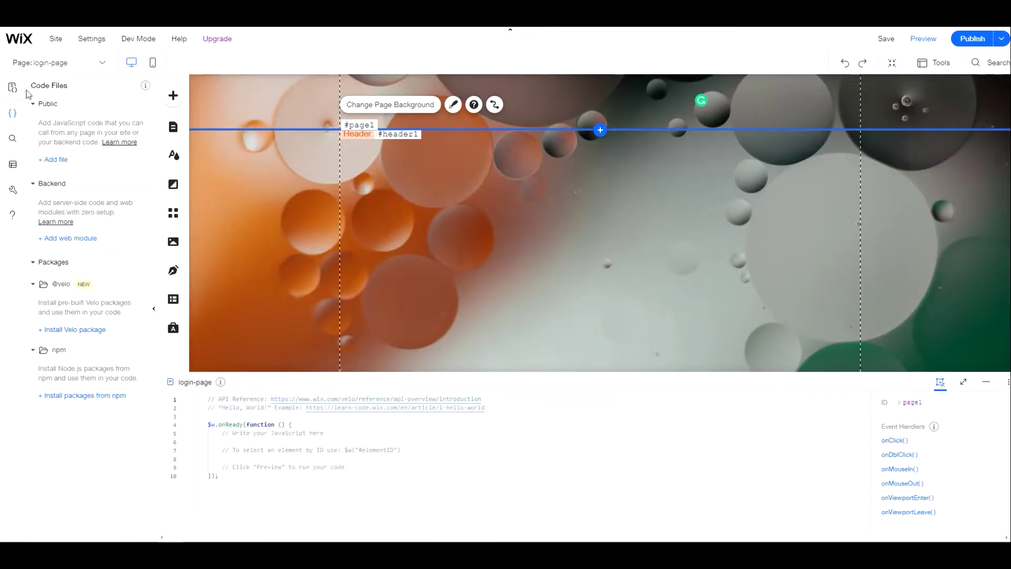
pyautogui.click(146, 105)
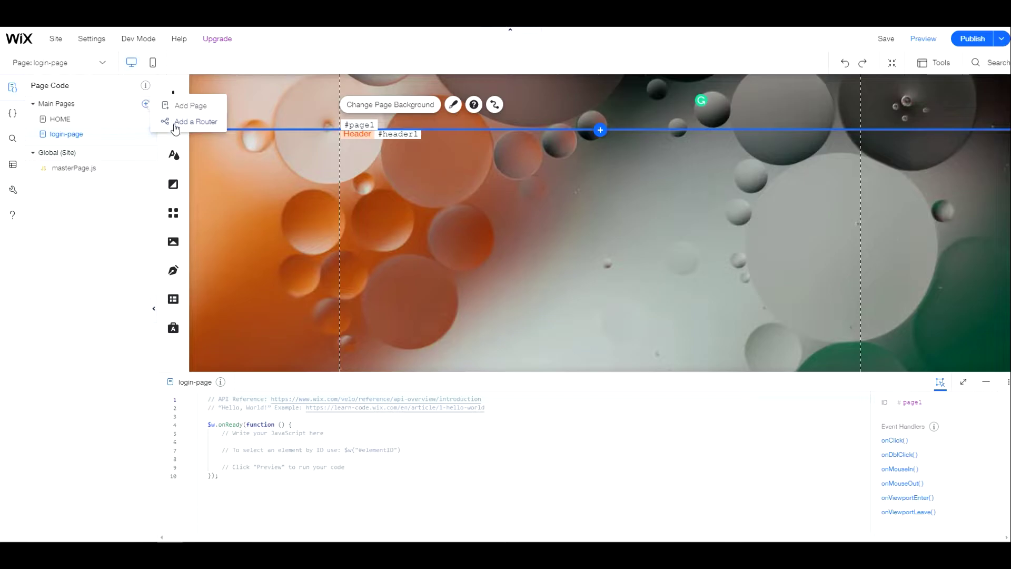
# Add a router with URL prefix 'login' and generate its code
pyautogui.click(177, 122)
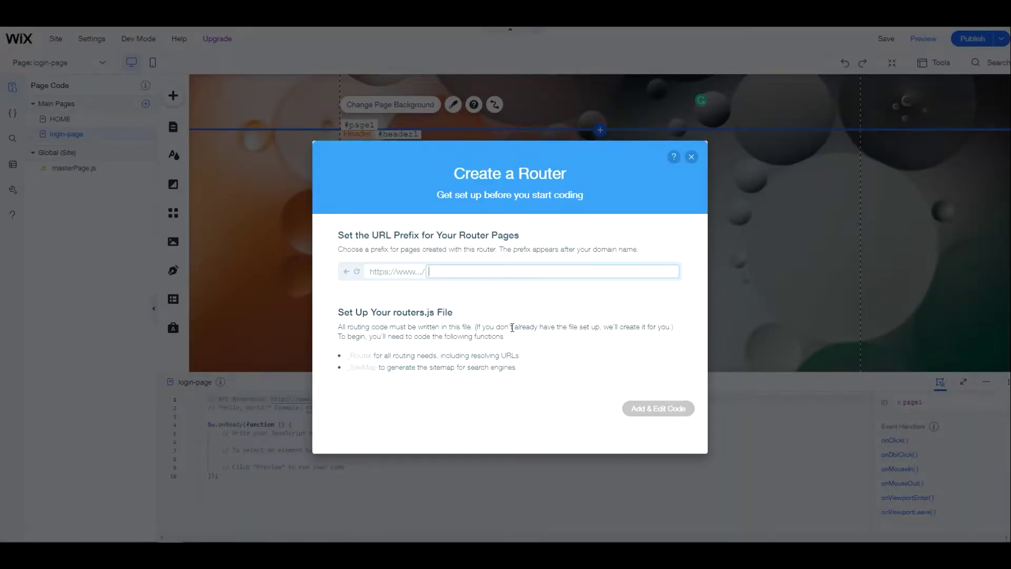
pyautogui.write('router')
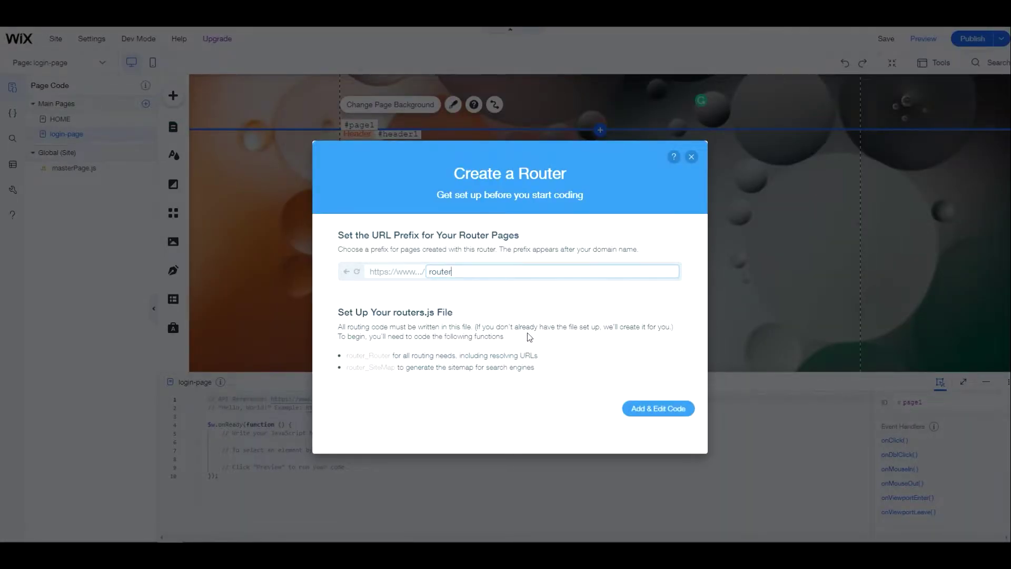
pyautogui.hotkey('ctrl', 'a')
pyautogui.write('login')
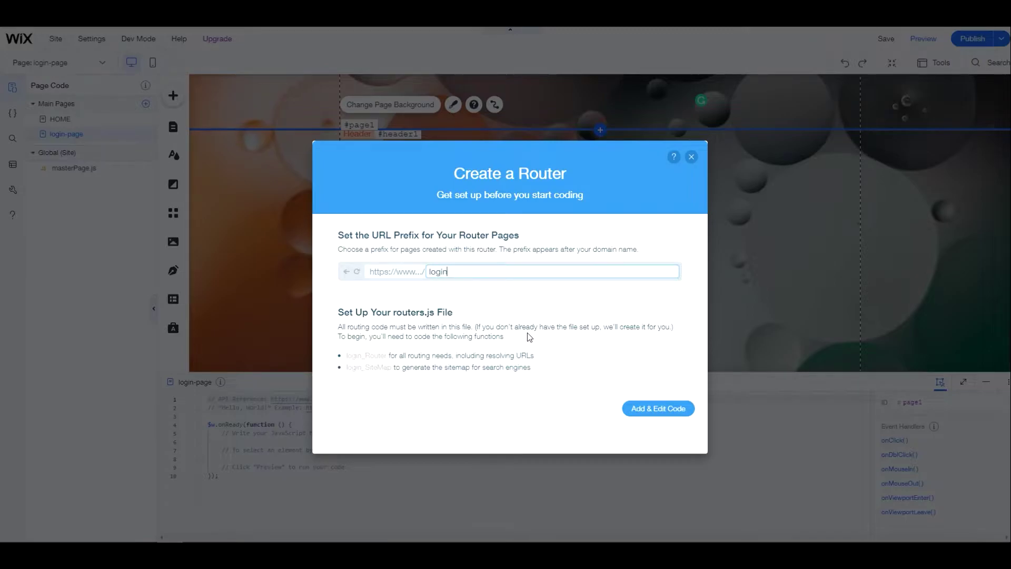
pyautogui.click(662, 409)
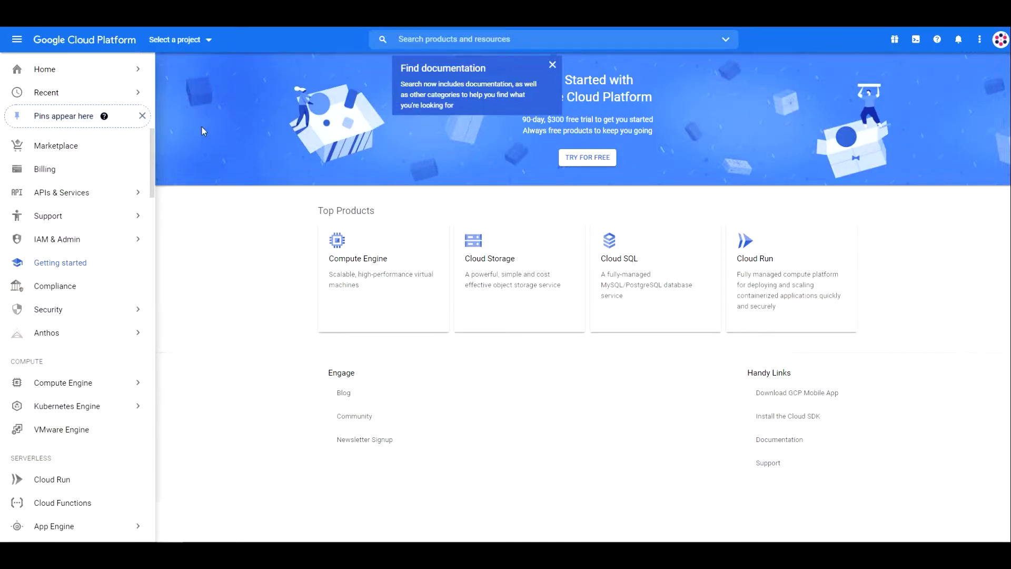
# Create a new Google Cloud project named 'Test Project'
pyautogui.click(190, 42)
pyautogui.click(434, 202)
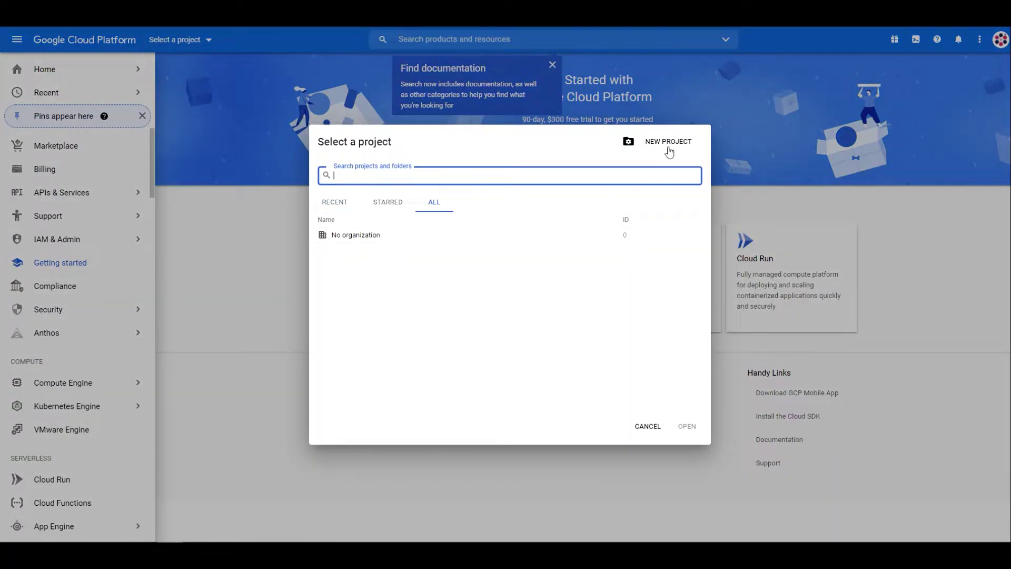
pyautogui.click(668, 150)
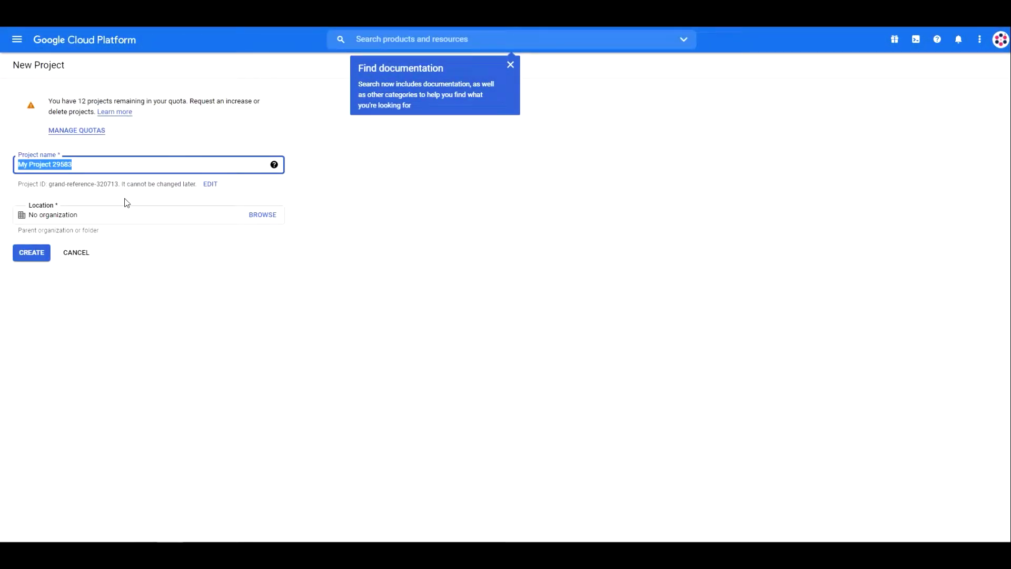
pyautogui.write('Test ')
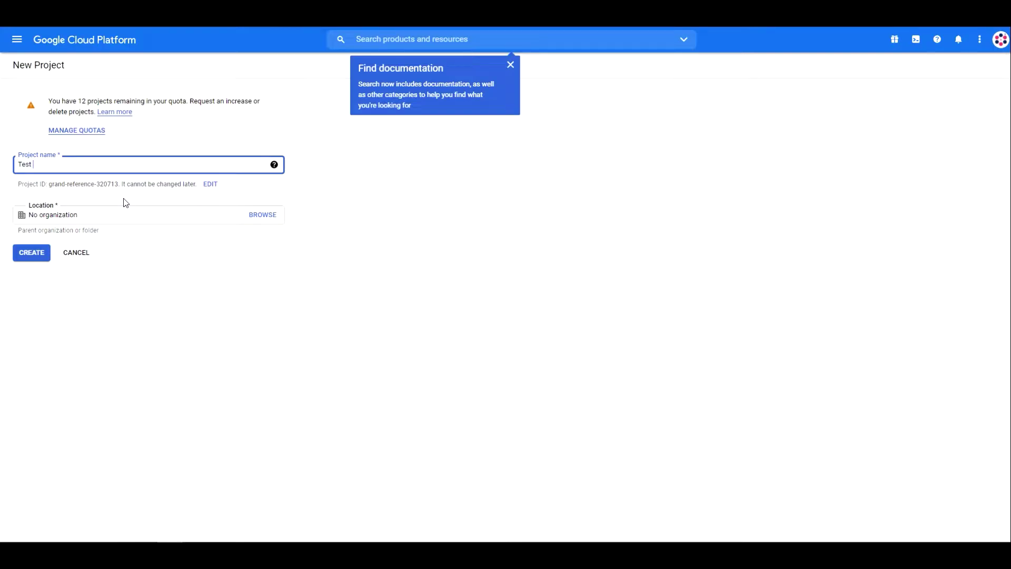
pyautogui.write('Project')
pyautogui.click(29, 257)
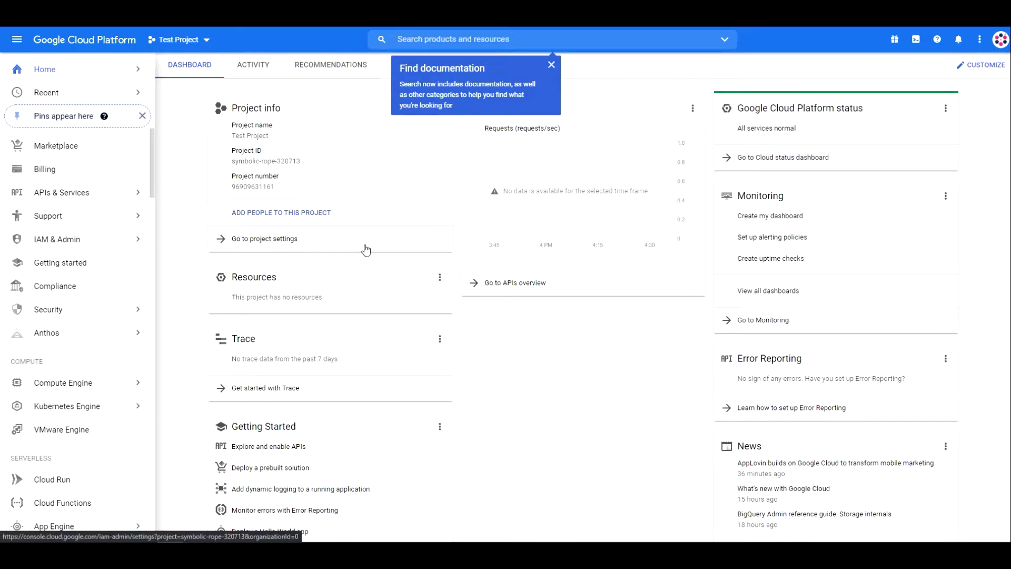
# From APIs & Services, create an OAuth consent screen with the External user type
pyautogui.click(507, 284)
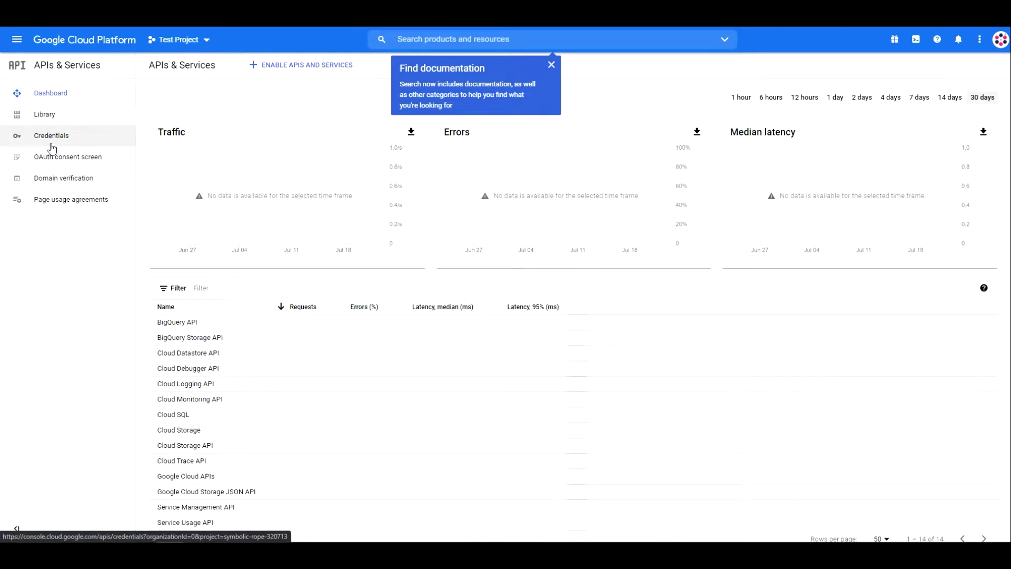
pyautogui.click(49, 162)
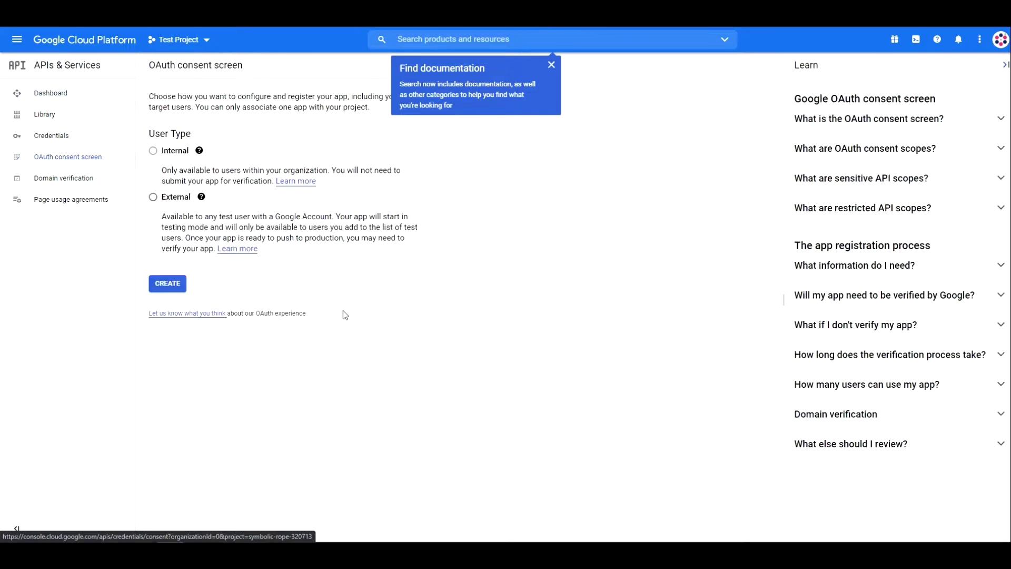
pyautogui.click(153, 197)
pyautogui.click(169, 287)
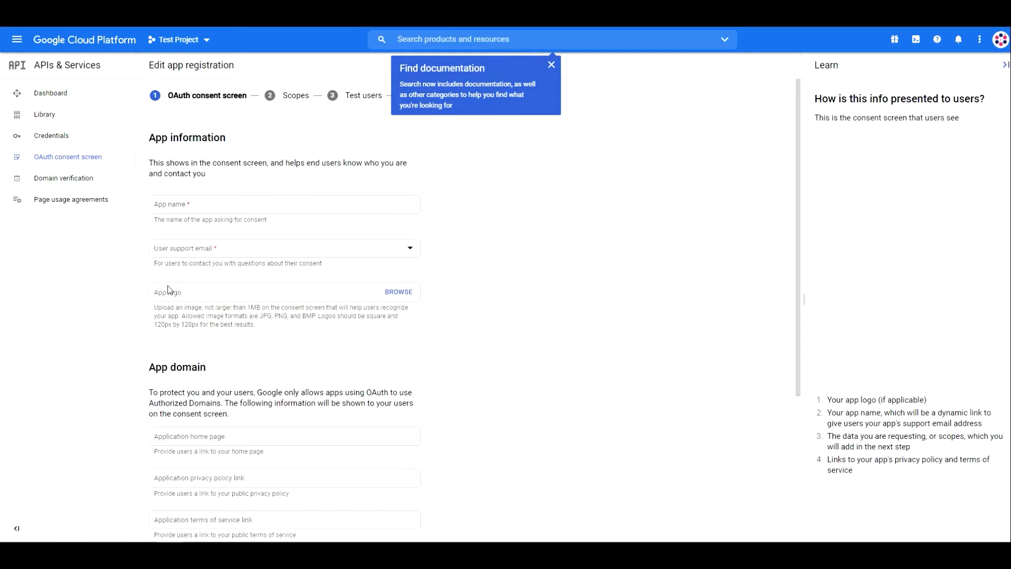
# Name the app 'Nasriya - Google SSO', pick the user support email, and attach a logo
pyautogui.click(219, 204)
pyautogui.write('Nasriya - Google SSO')
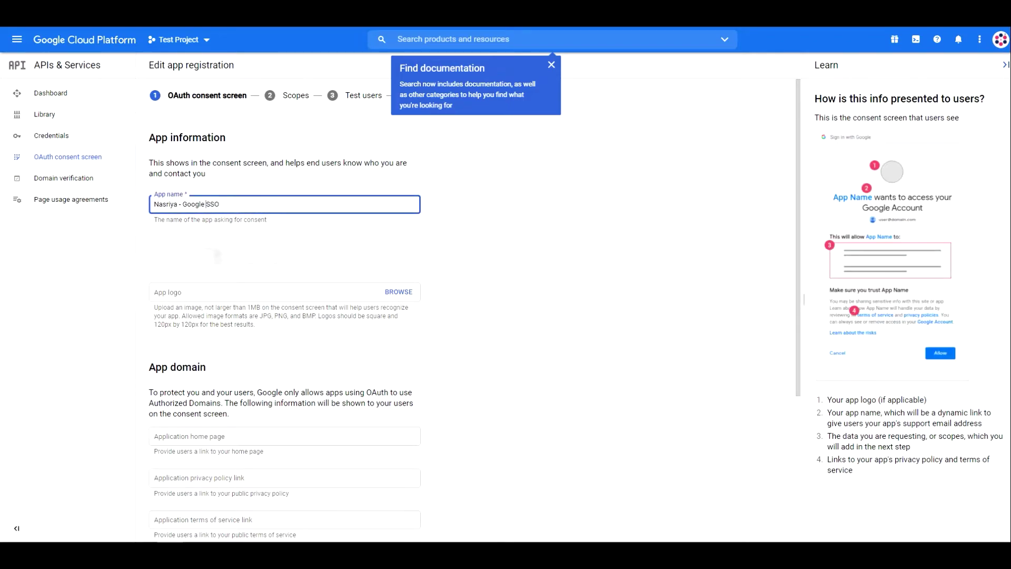
pyautogui.click(217, 257)
pyautogui.click(211, 259)
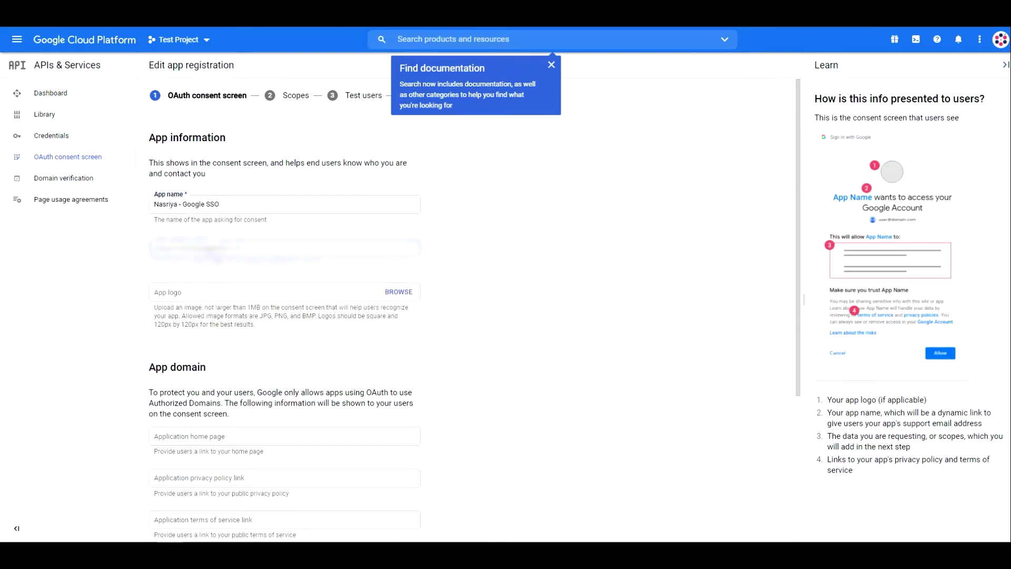
pyautogui.click(399, 291)
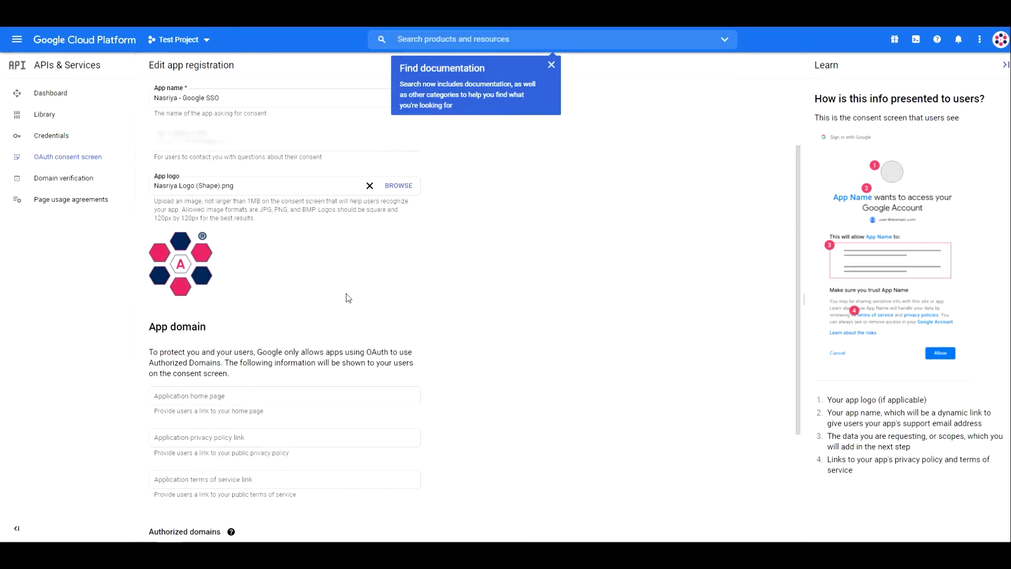
pyautogui.scroll(-2, 346, 295)
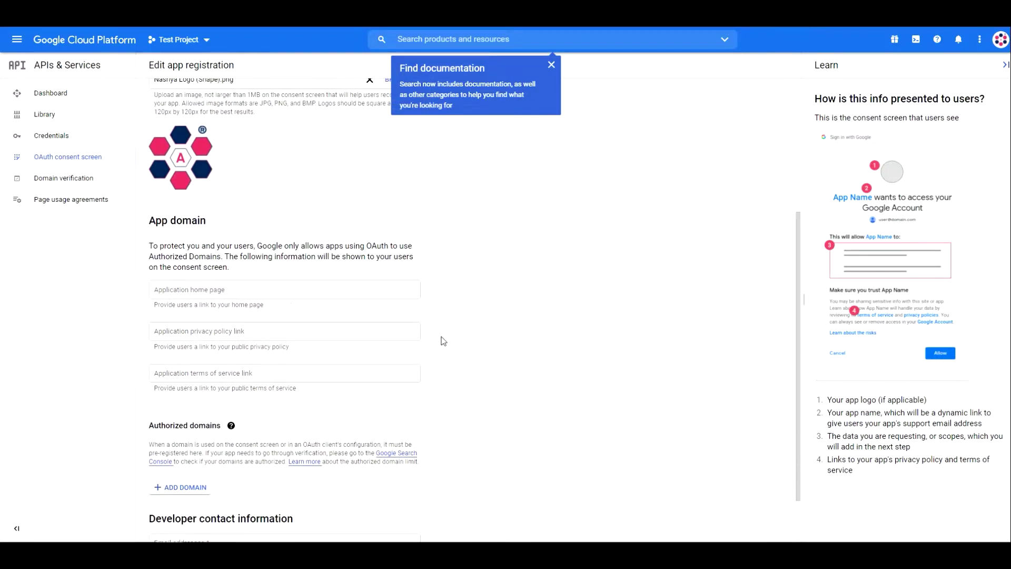
# Paste the site link into the home page, privacy policy and terms fields, appending '/privacy'
pyautogui.click(199, 290)
pyautogui.write('https://nasriyasoftware.wixsite.com/google-sso')
pyautogui.press('Tab')
pyautogui.write('https://nasriyasoftware.wixsite.com/google-sso/terms')
pyautogui.press('Tab')
pyautogui.write('https://nasriyasoftware.wixsite.com/google-sso')
pyautogui.write('/privacy')
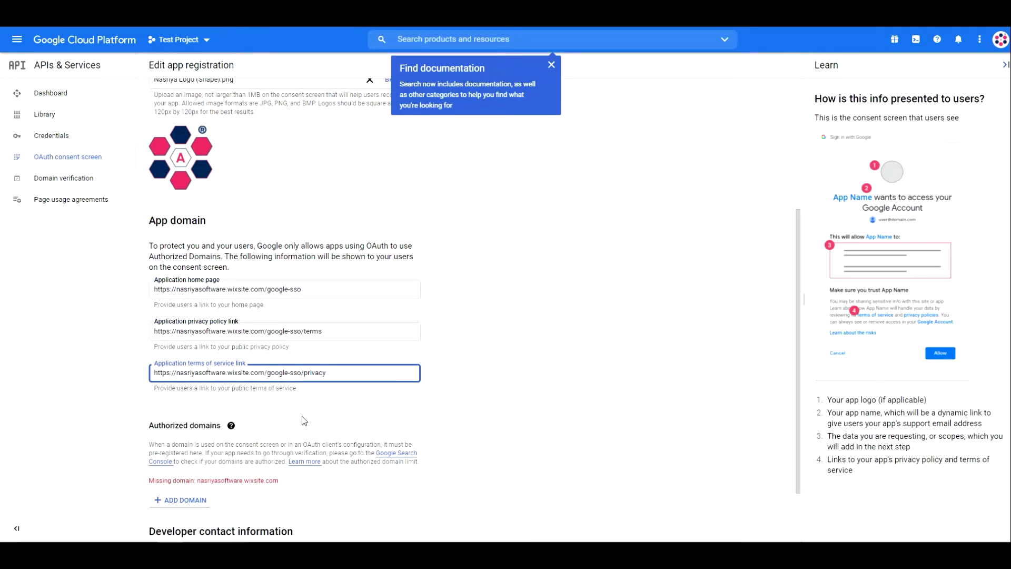
pyautogui.scroll(-2, 303, 421)
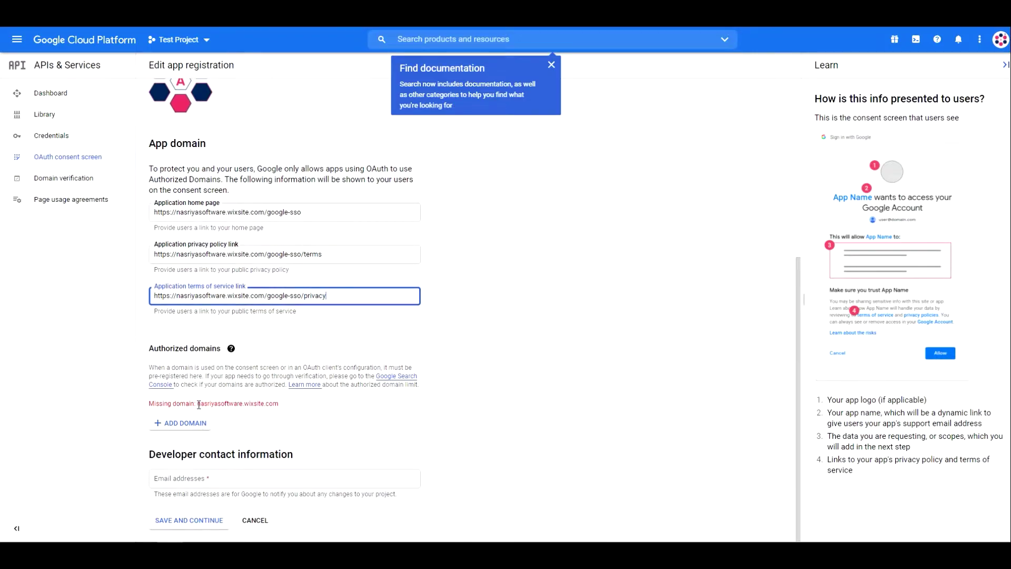
# Add the missing domain as an authorized domain and enter the developer contact e-mail
pyautogui.moveTo(199, 404); pyautogui.dragTo(280, 404)
pyautogui.hotkey('ctrl', 'c')
pyautogui.click(185, 423)
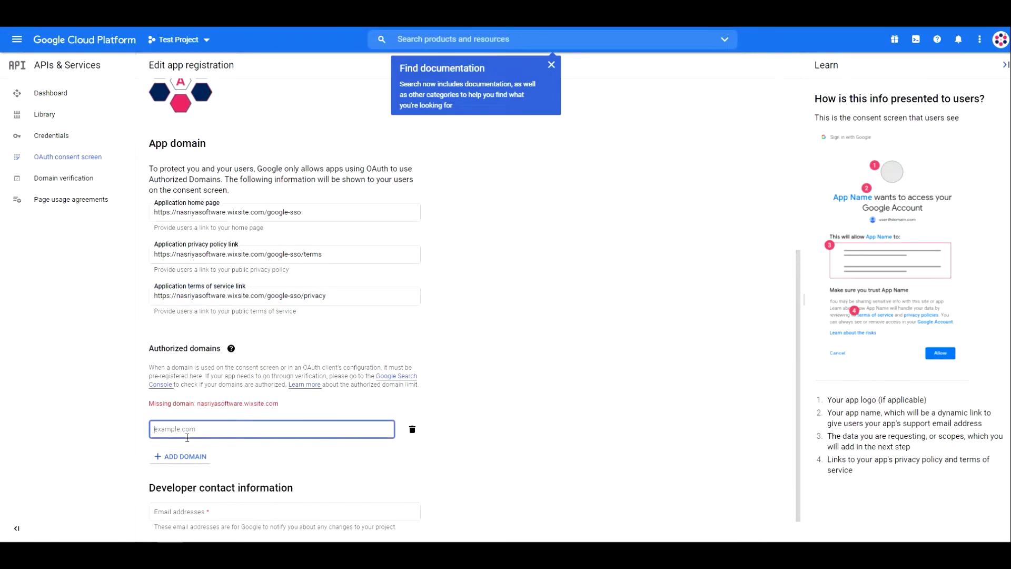
pyautogui.hotkey('ctrl', 'v')
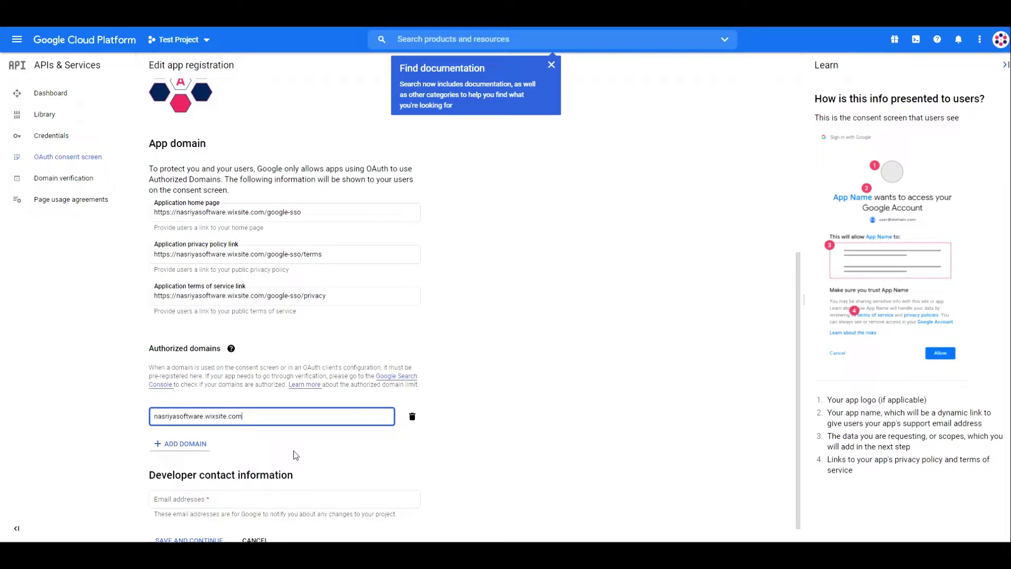
pyautogui.click(293, 450)
pyautogui.scroll(-1, 293, 450)
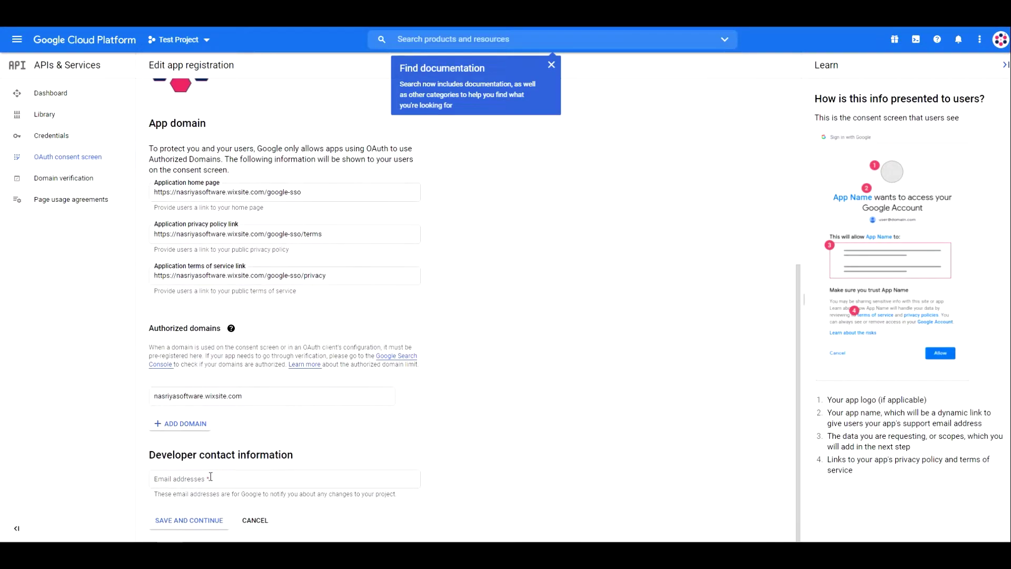
pyautogui.click(207, 478)
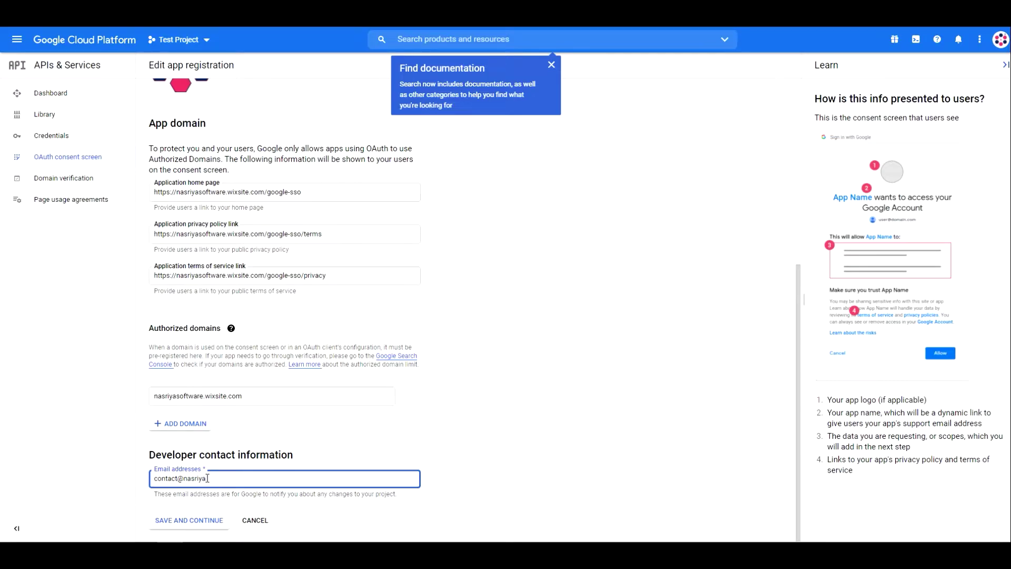
pyautogui.click(187, 508)
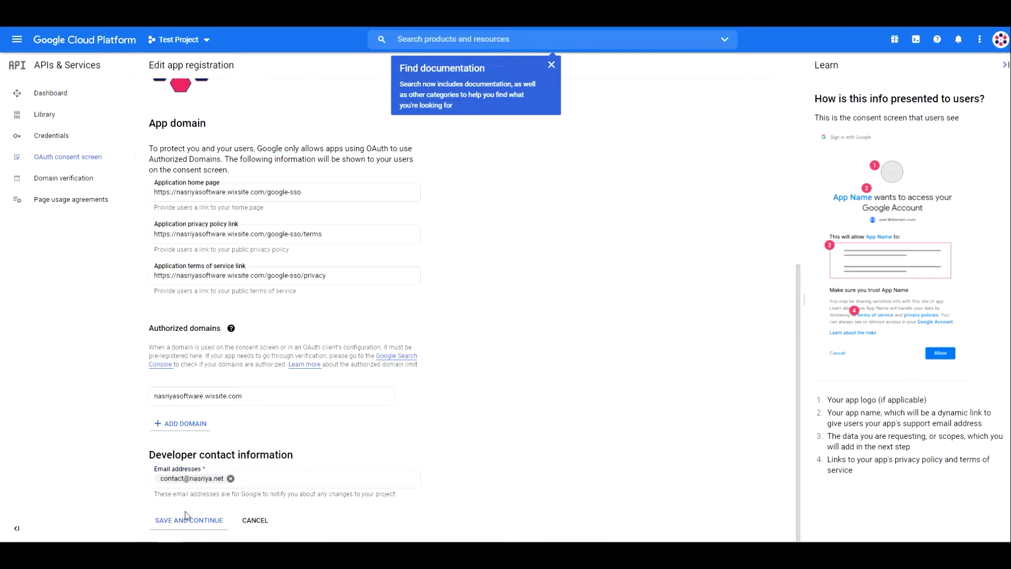
# Continue to Scopes and add the userinfo.email, userinfo.profile and openid scopes
pyautogui.click(187, 523)
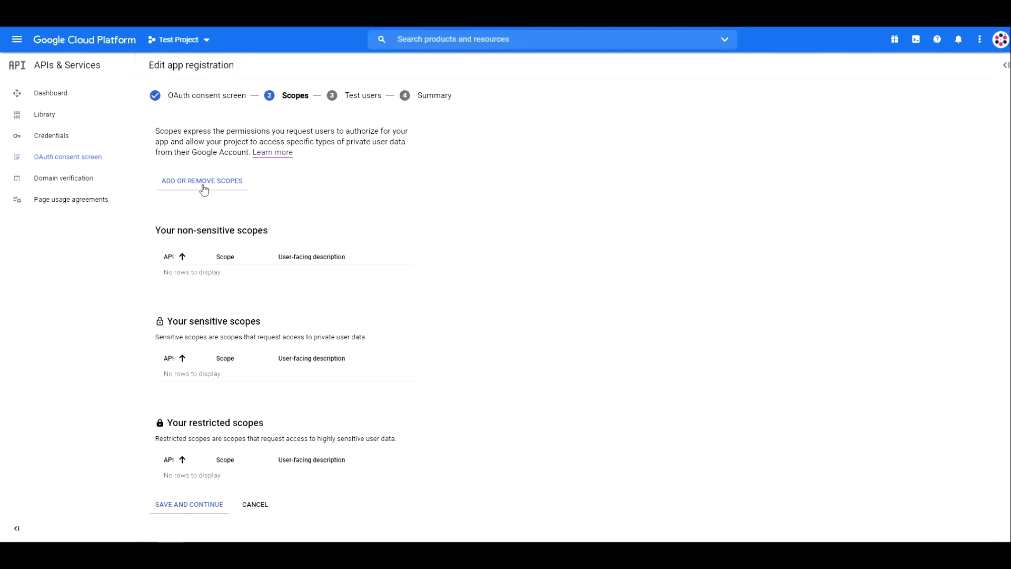
pyautogui.click(204, 188)
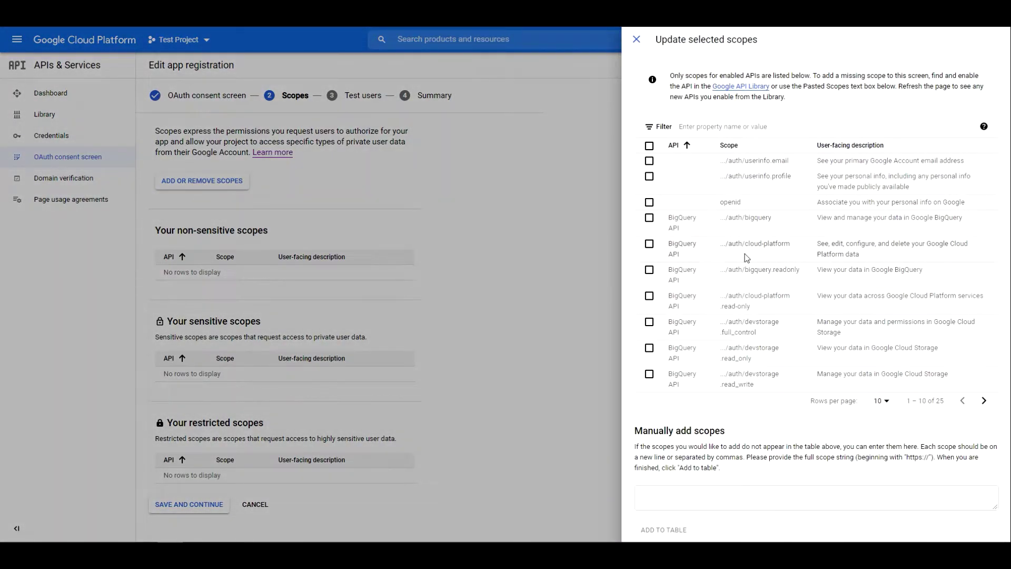
pyautogui.click(649, 160)
pyautogui.click(649, 177)
pyautogui.click(650, 202)
pyautogui.scroll(-2, 871, 526)
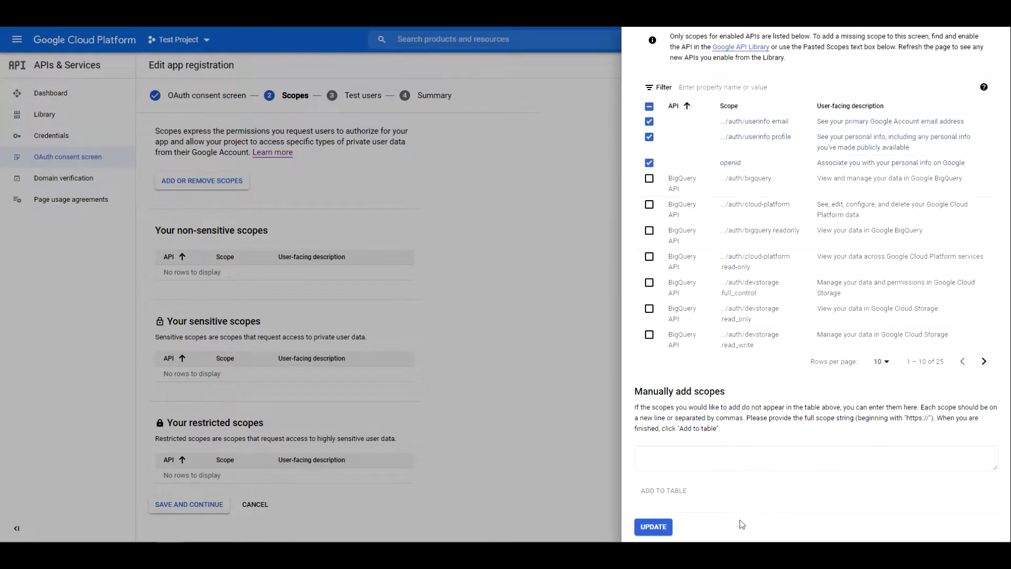
pyautogui.click(652, 528)
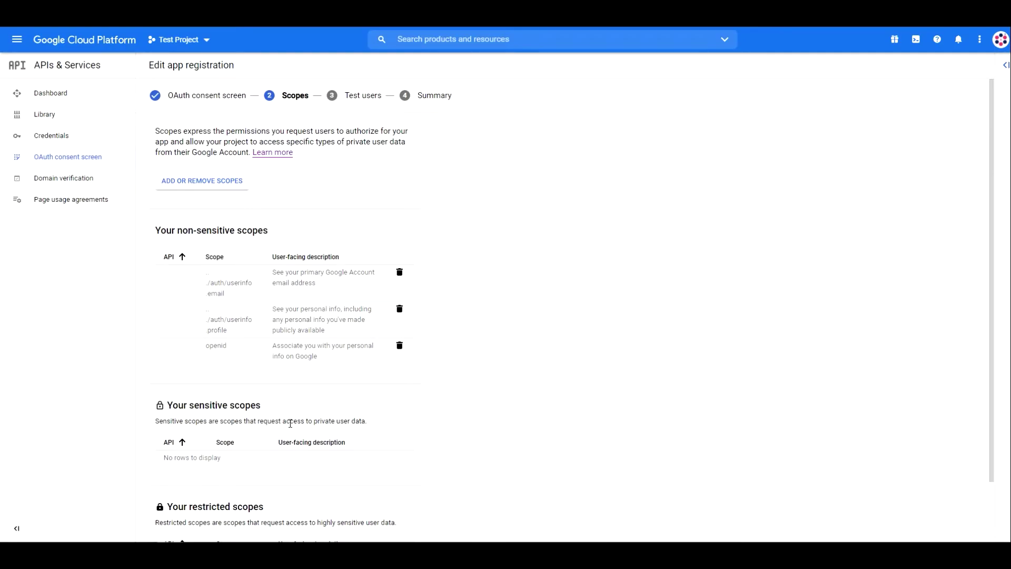
pyautogui.scroll(-2, 260, 378)
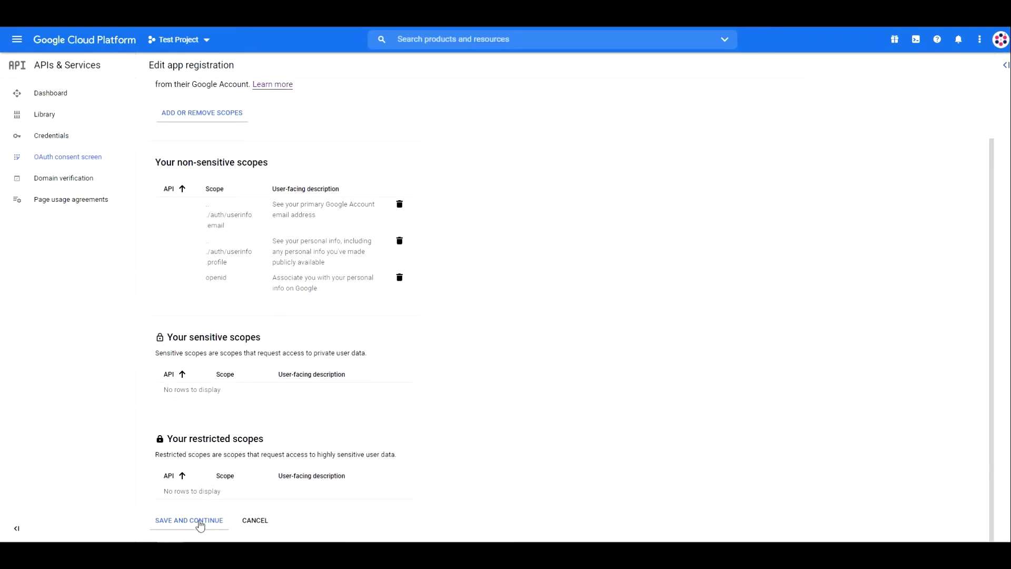
# Save the scopes, add the contact e-mail address as a test user, then go to Credentials
pyautogui.click(196, 522)
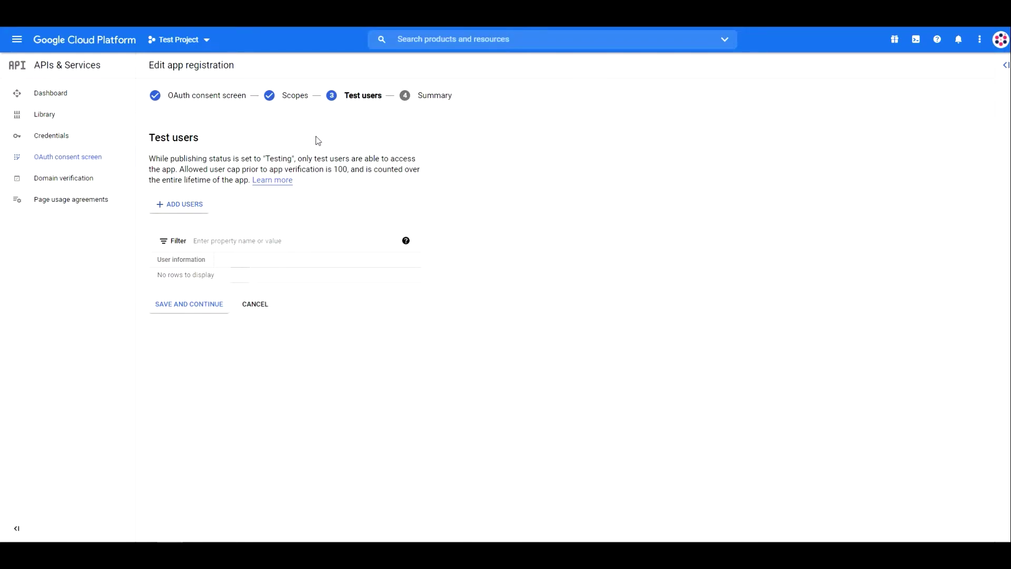
pyautogui.click(184, 208)
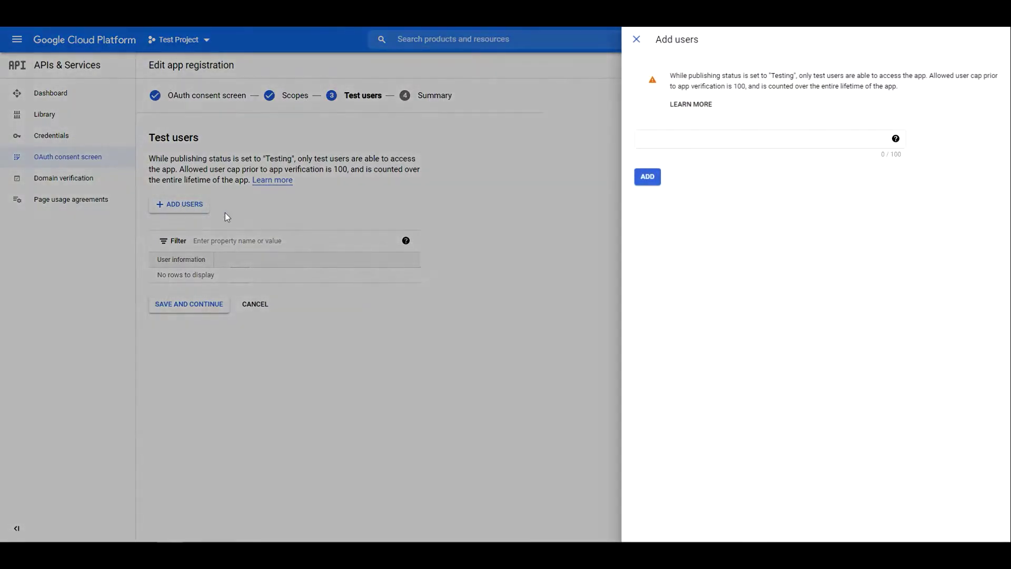
pyautogui.click(702, 141)
pyautogui.click(652, 177)
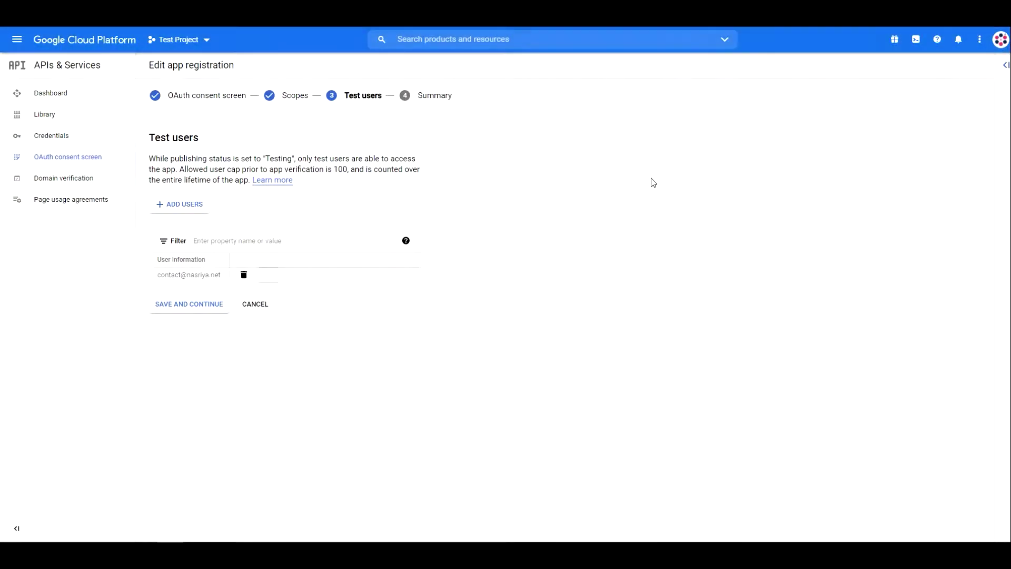
pyautogui.click(201, 306)
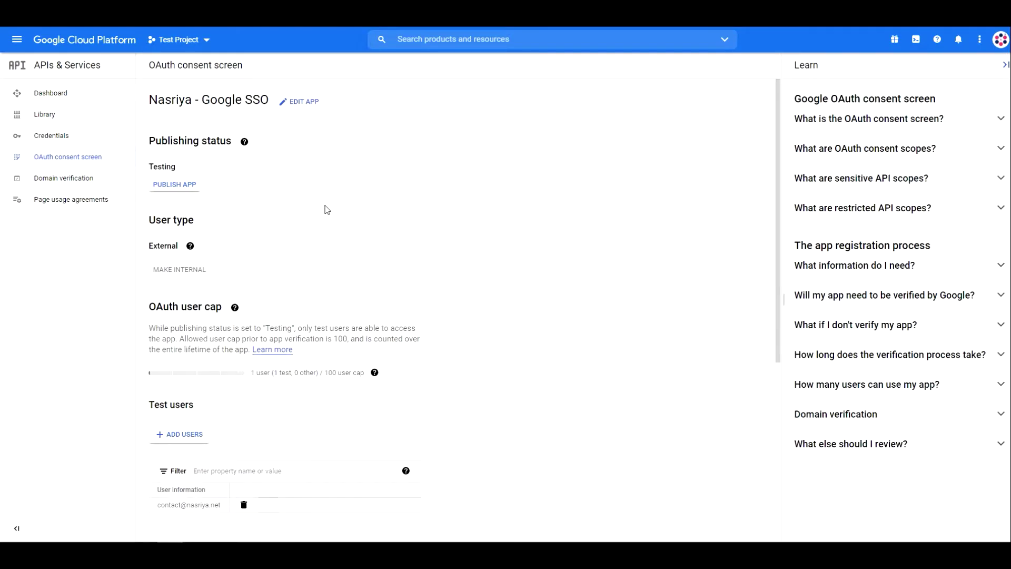
pyautogui.click(51, 138)
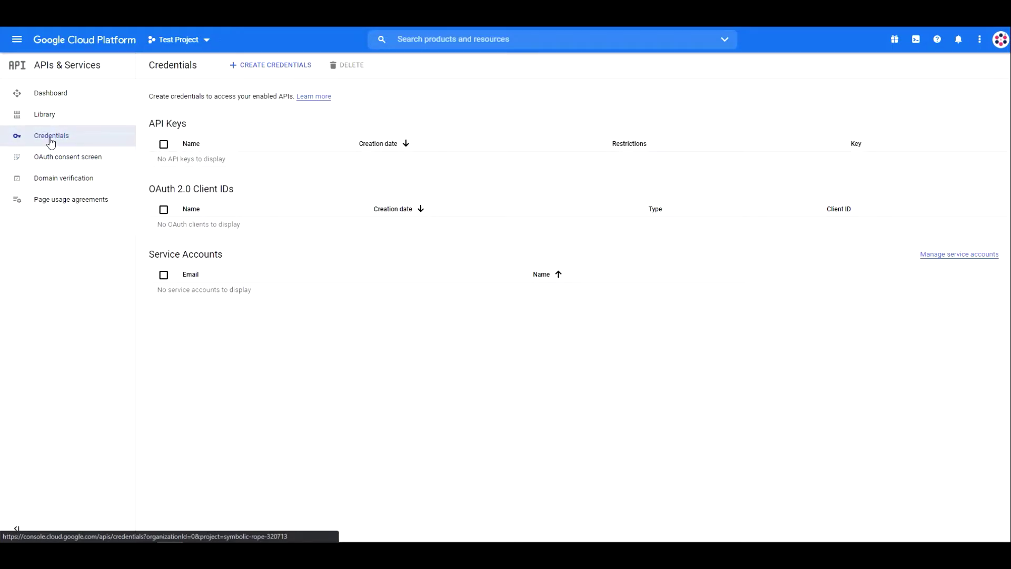
pyautogui.click(270, 74)
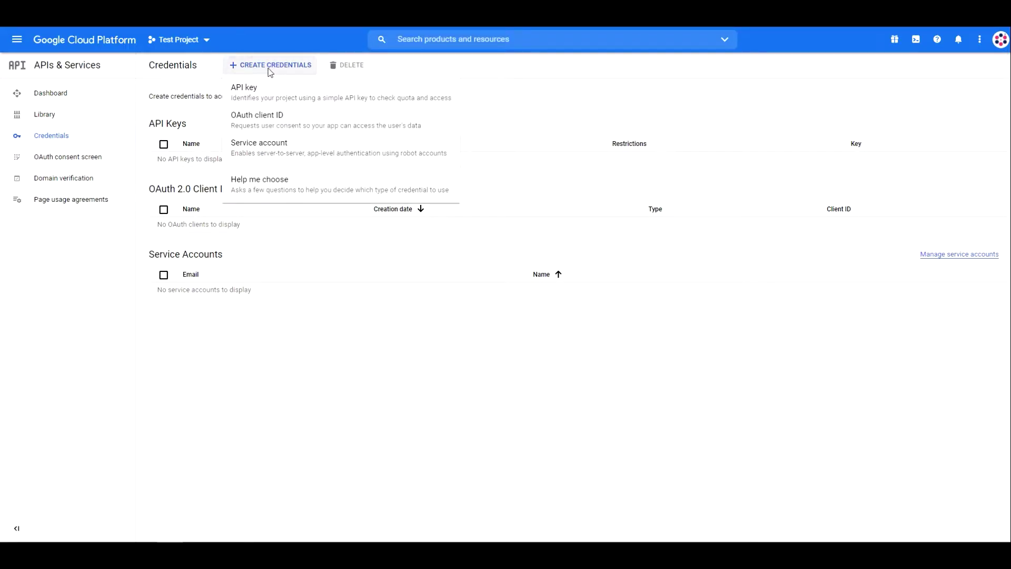
pyautogui.click(262, 126)
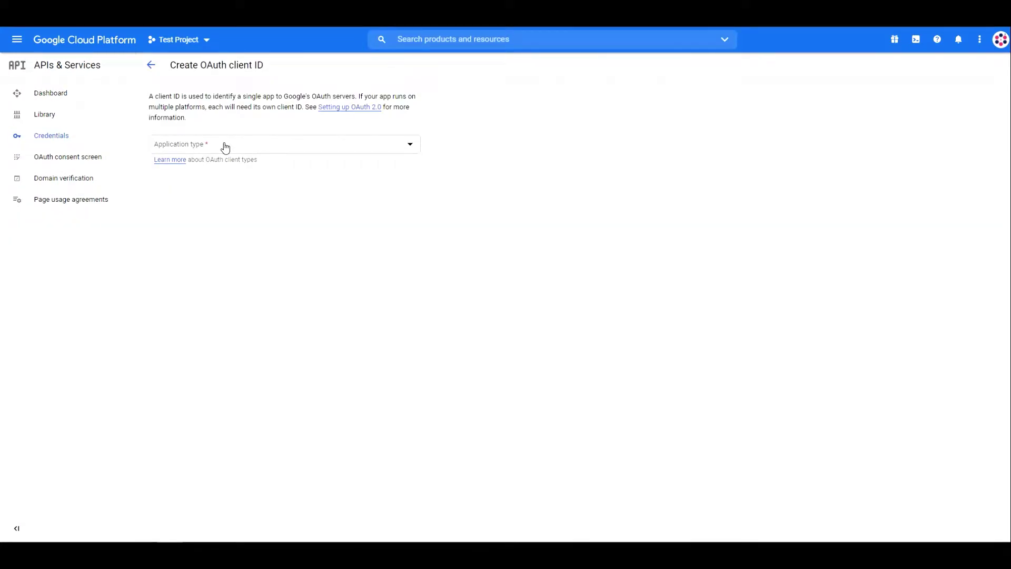
pyautogui.click(224, 148)
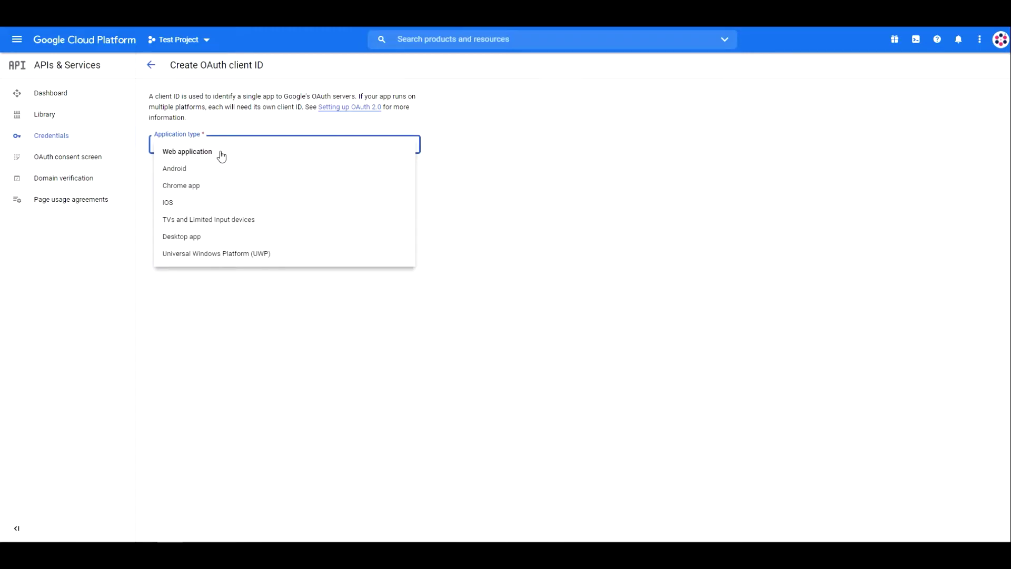
pyautogui.click(222, 155)
pyautogui.tripleClick(216, 186)
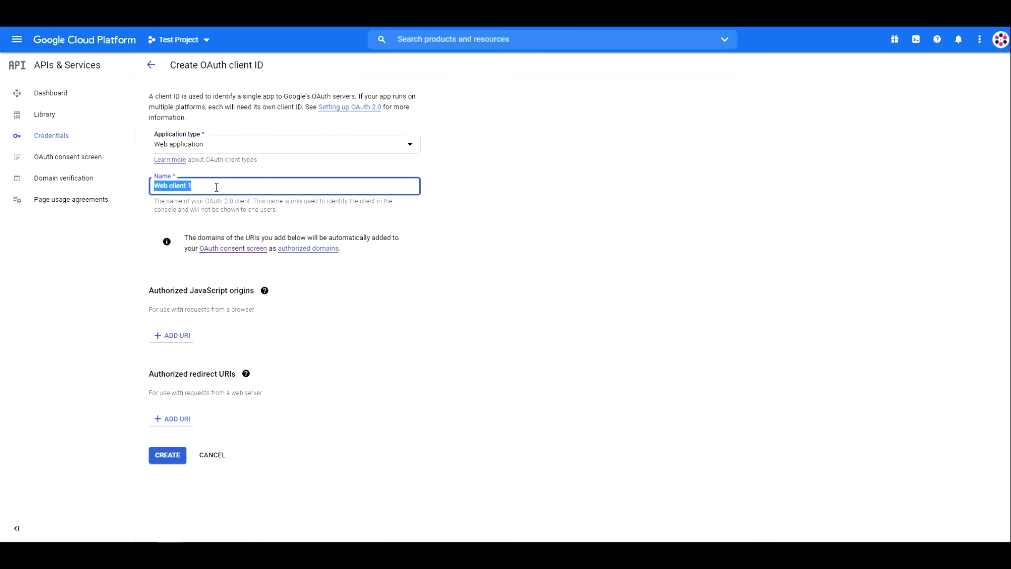
pyautogui.write('Test SSO Login')
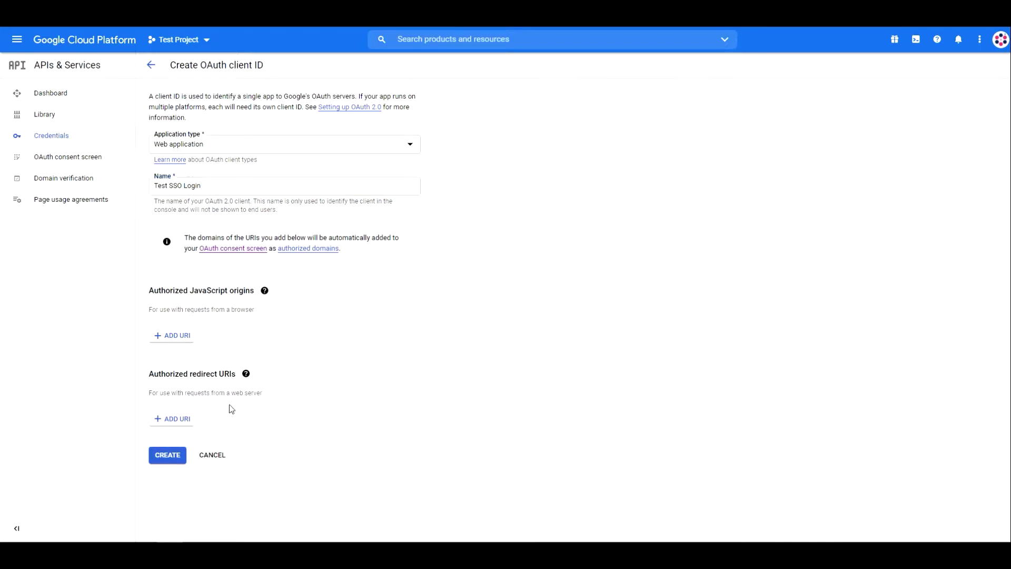
pyautogui.click(176, 420)
pyautogui.write('https://nasriyasoftware.wixsite.com/google-sso')
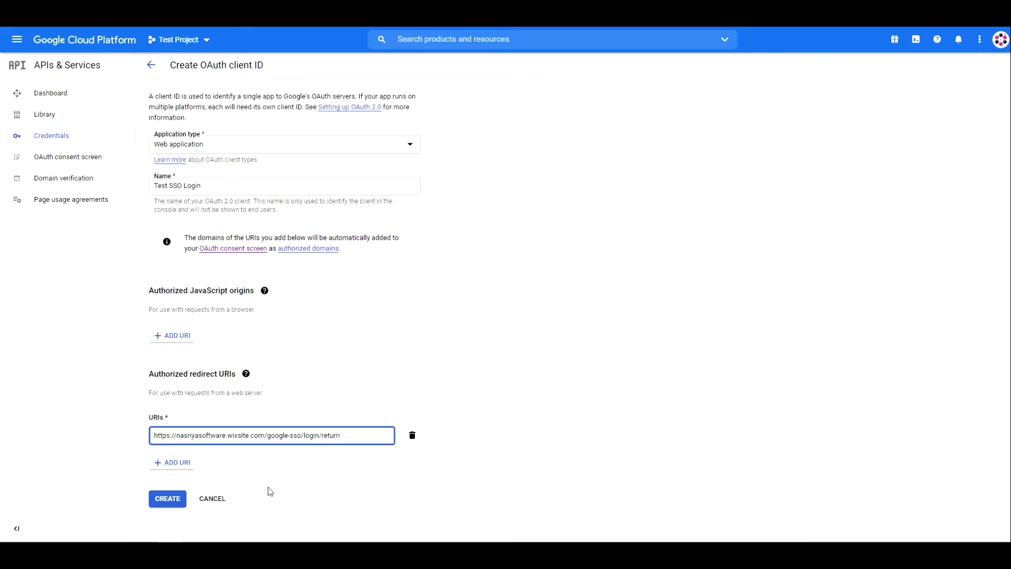
pyautogui.click(164, 508)
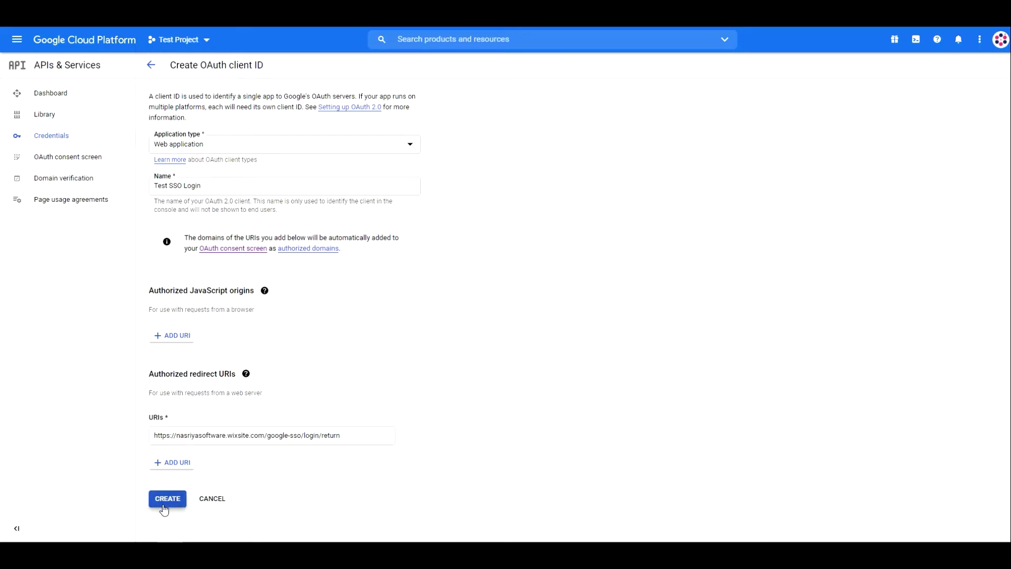
pyautogui.click(163, 507)
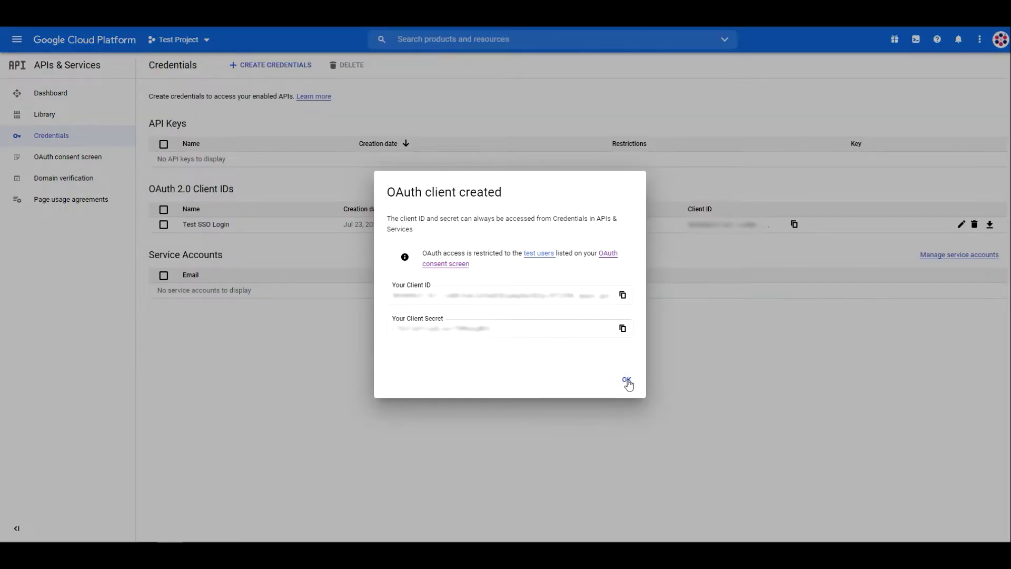
# Open the Test SSO Login client and download its credentials as a JSON file
pyautogui.click(627, 380)
pyautogui.click(210, 226)
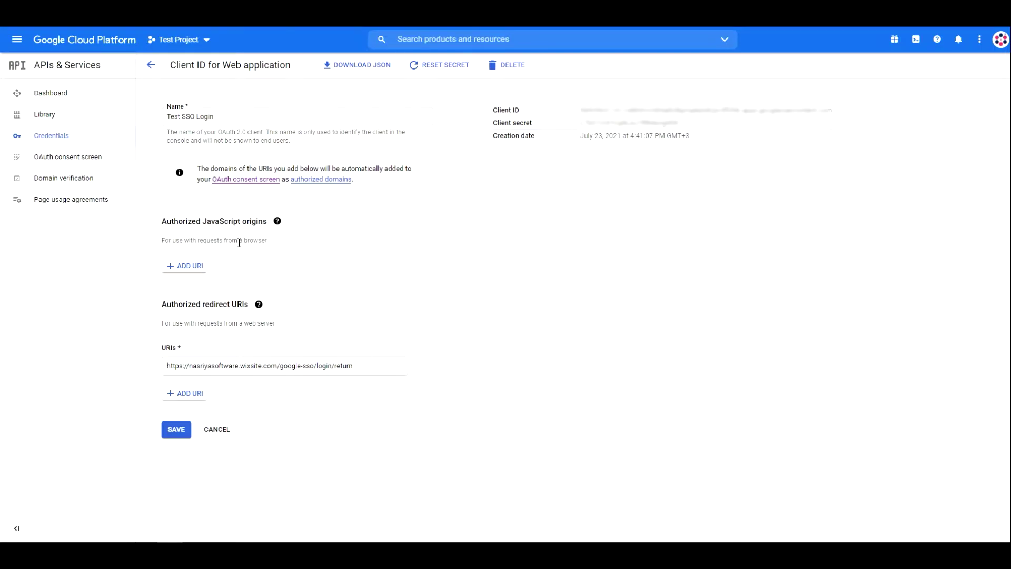
pyautogui.click(358, 73)
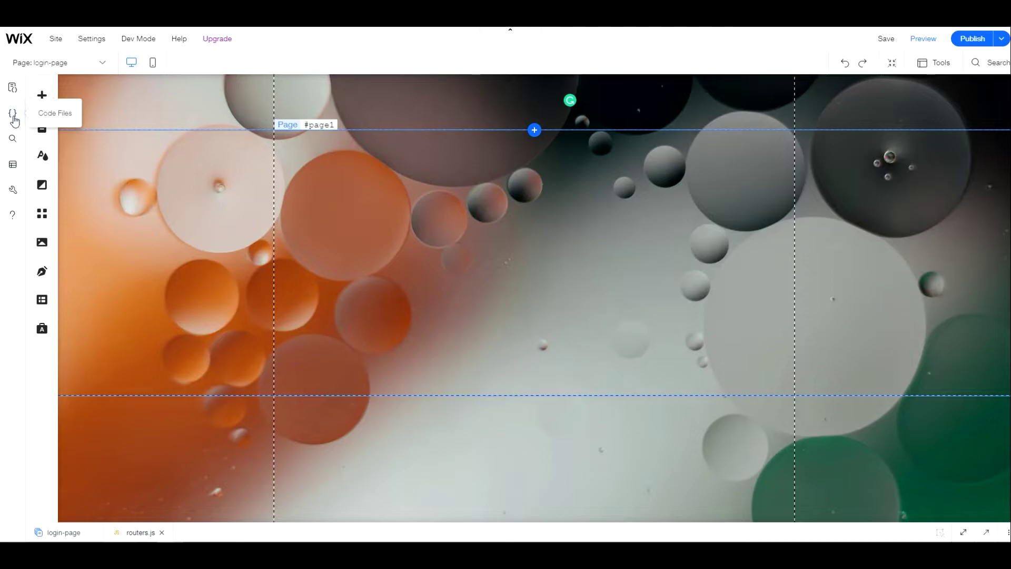
# Open the Package Manager's My Packages list and read through the Google SSO package README
pyautogui.click(13, 115)
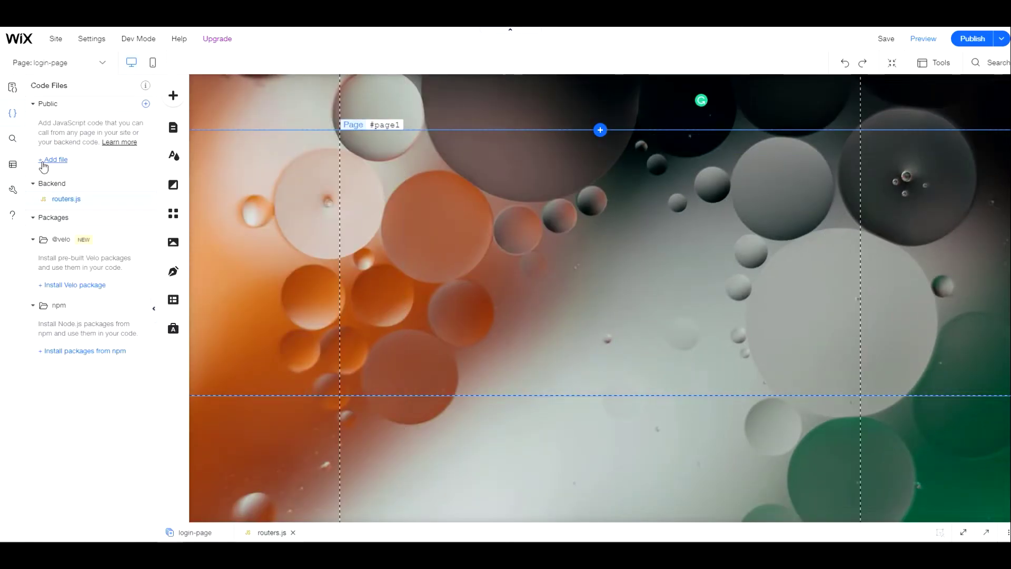
pyautogui.click(146, 217)
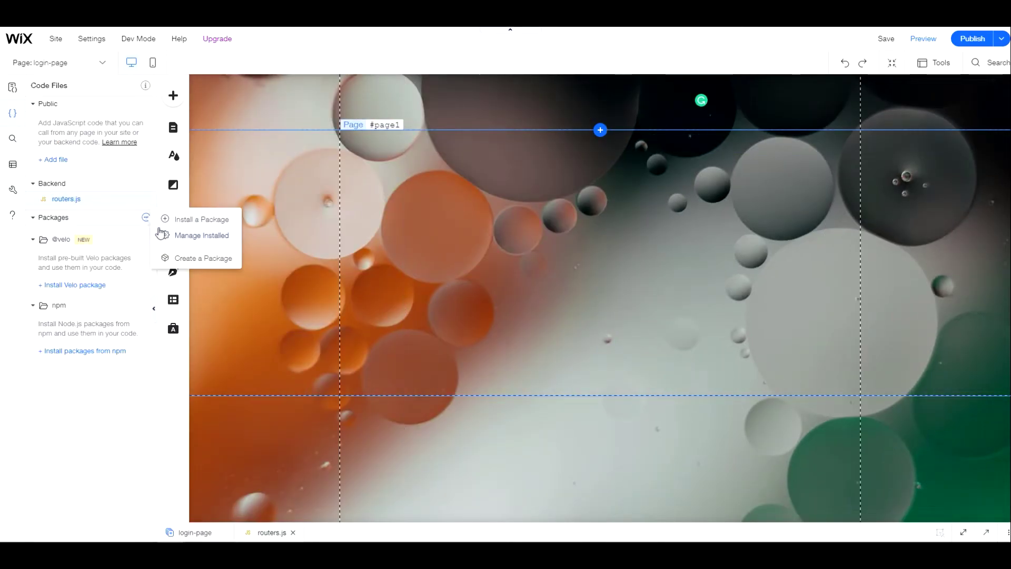
pyautogui.click(191, 221)
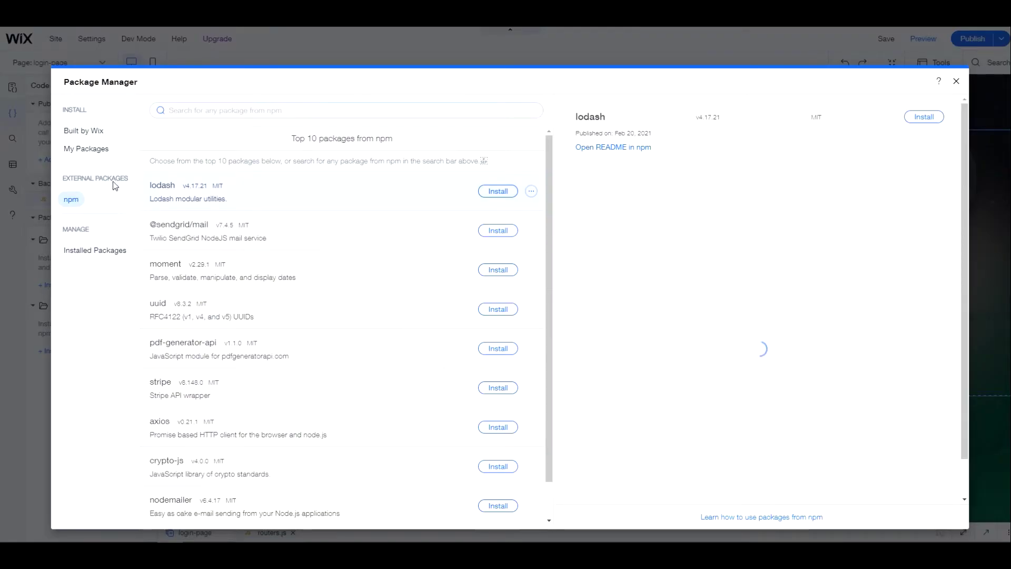
pyautogui.click(90, 151)
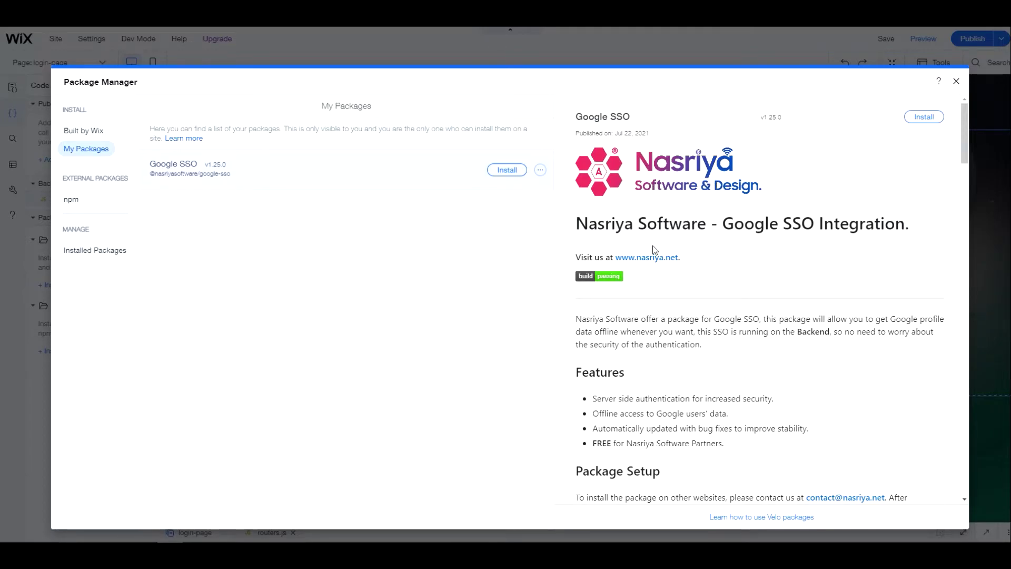
pyautogui.scroll(-4, 659, 300)
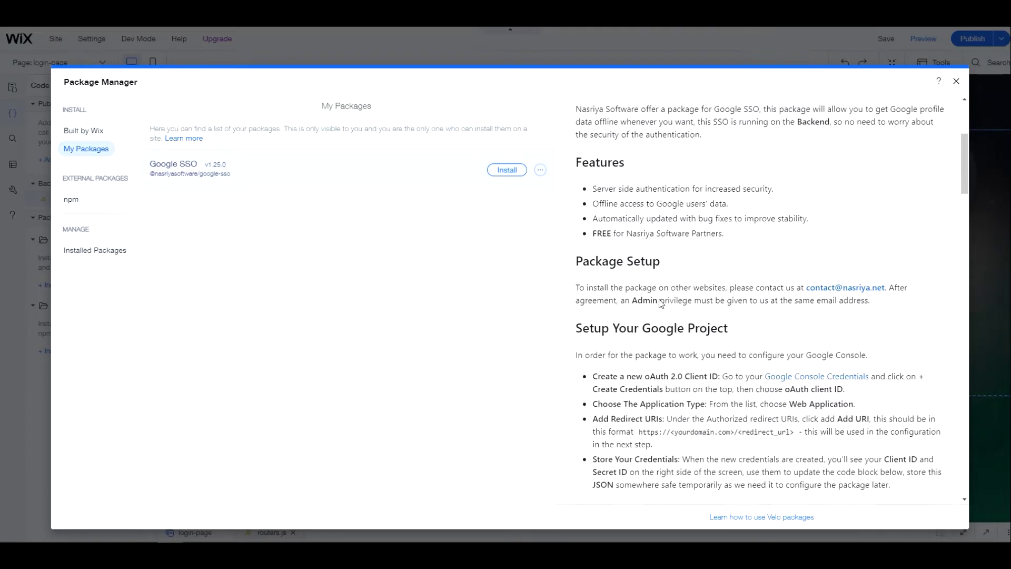
pyautogui.scroll(-3, 661, 303)
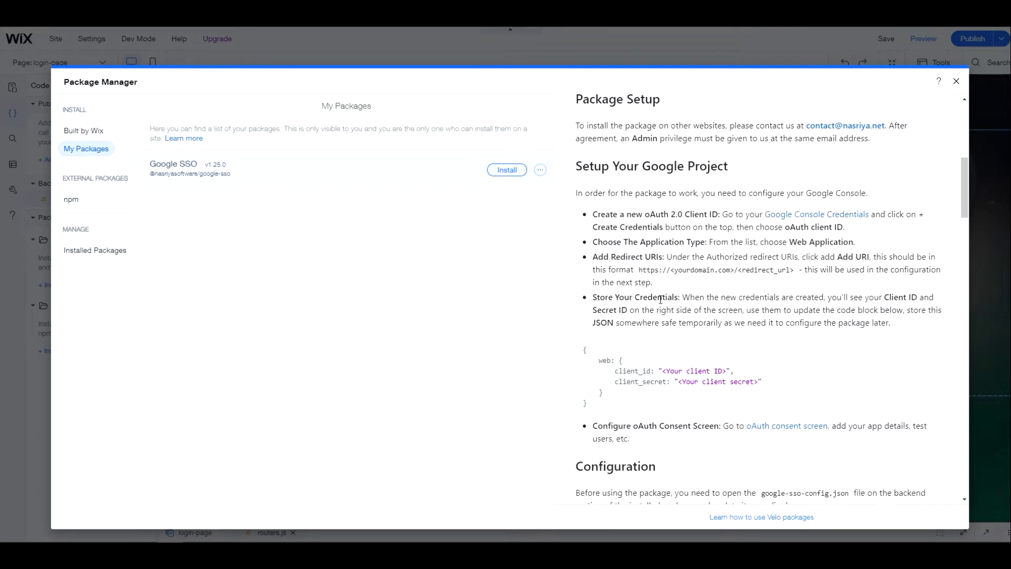
pyautogui.scroll(-4, 661, 300)
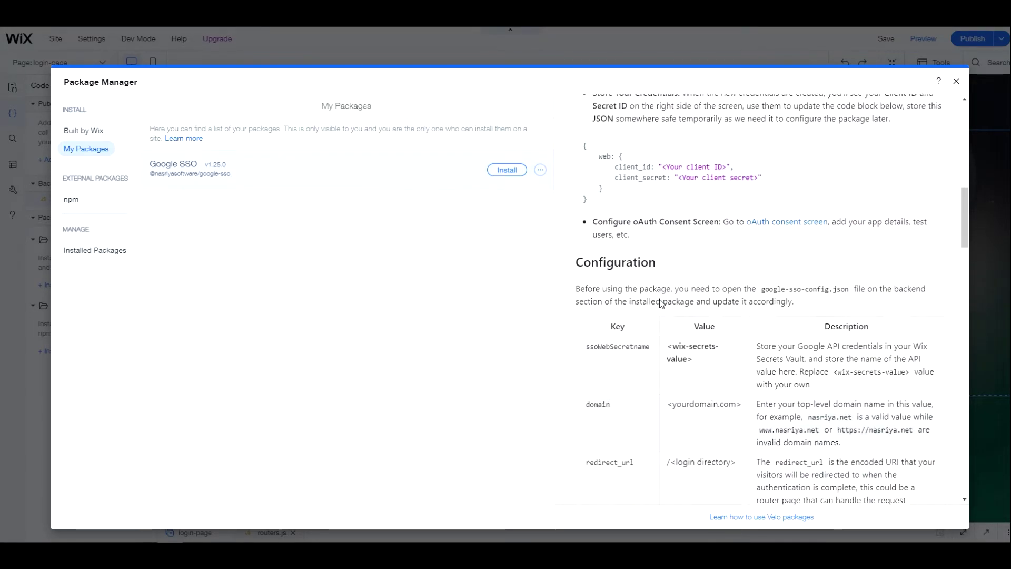
pyautogui.scroll(-3, 661, 302)
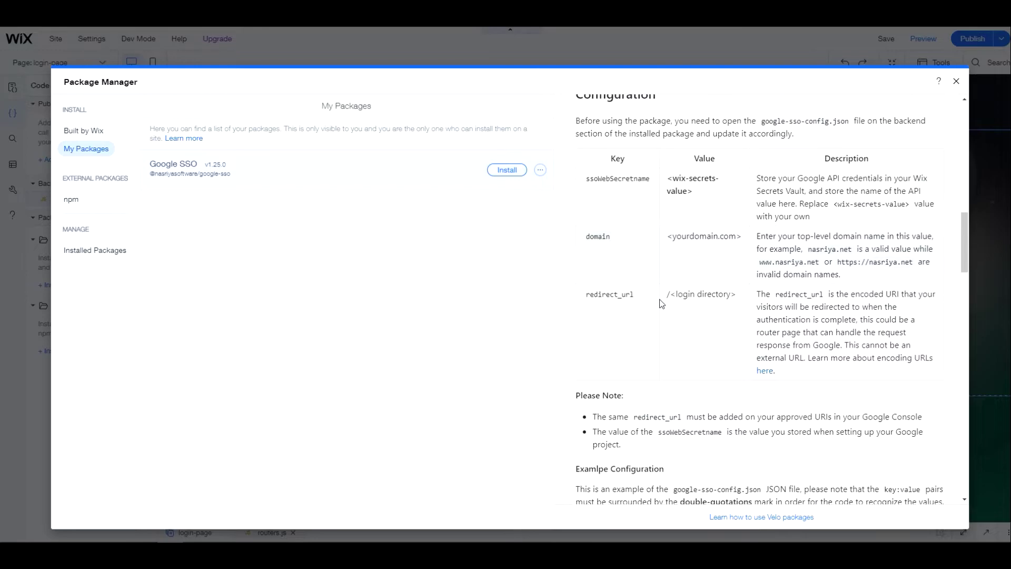
pyautogui.scroll(-4, 661, 303)
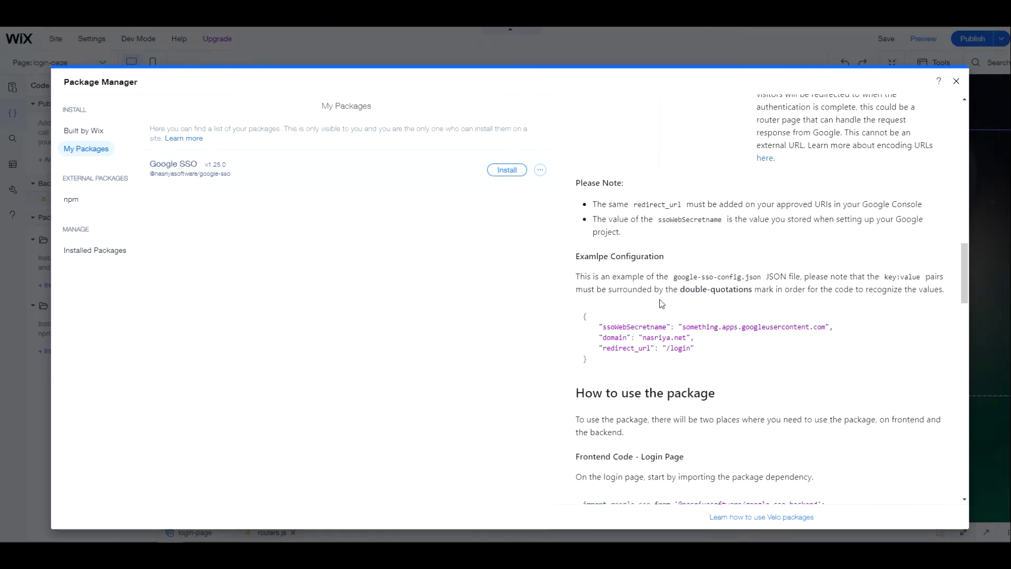
pyautogui.scroll(-4, 662, 303)
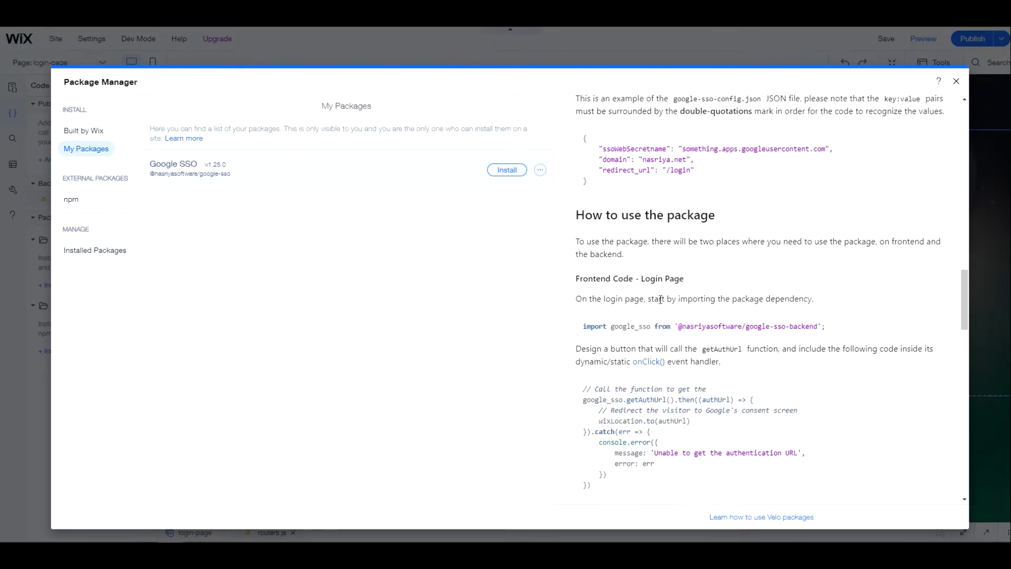
pyautogui.scroll(-3, 661, 299)
pyautogui.scroll(-4, 661, 303)
pyautogui.scroll(-3, 661, 304)
pyautogui.scroll(-6, 660, 299)
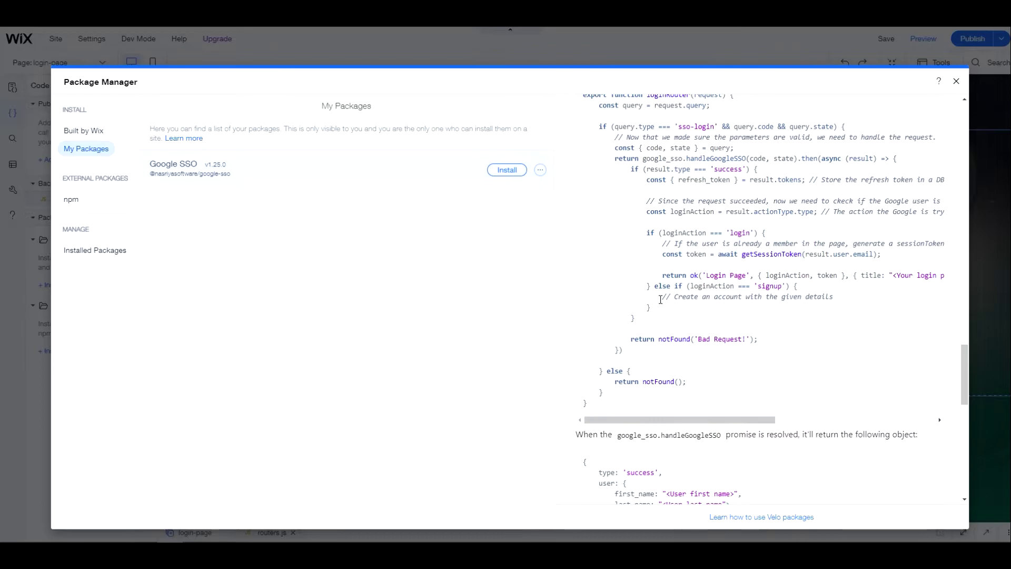
pyautogui.scroll(-9, 660, 299)
pyautogui.scroll(17, 662, 301)
pyautogui.scroll(15, 661, 303)
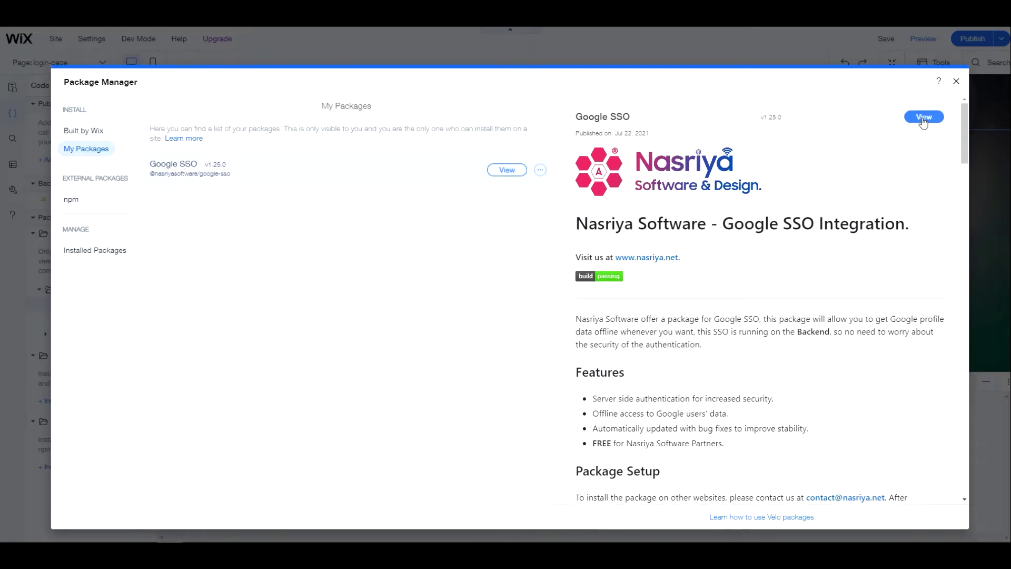
# Open the Google SSO README.md in the code panel and maximize it
pyautogui.click(924, 118)
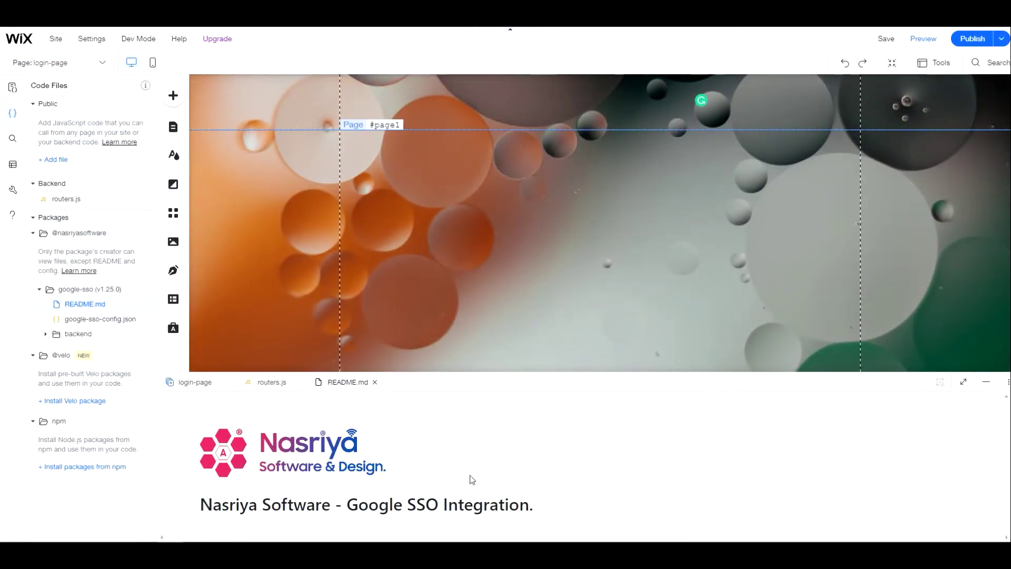
pyautogui.scroll(-5, 471, 479)
pyautogui.scroll(-6, 470, 479)
pyautogui.click(964, 381)
pyautogui.scroll(10, 567, 359)
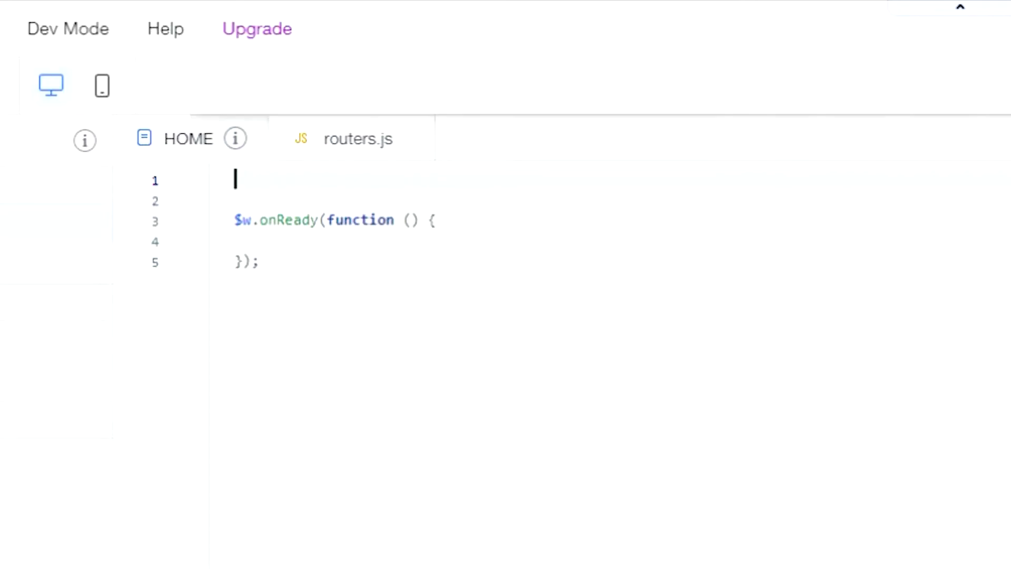
# Add the google-sso-backend and wix-location imports at the top of the HOME page code
pyautogui.press('Return')
pyautogui.press('Up')
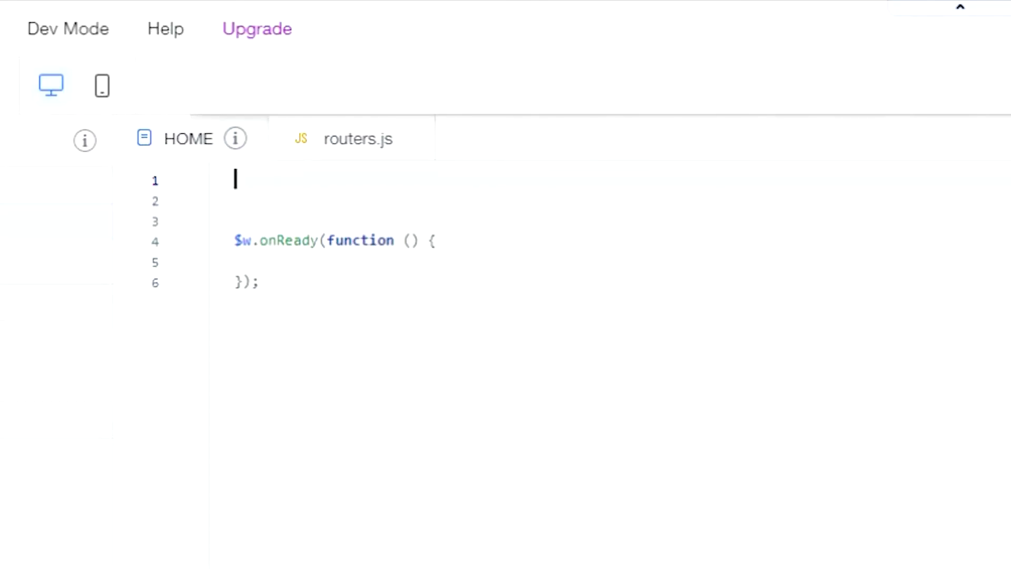
pyautogui.write("import nasriya_sso from '@nasriyasoftware/google-sso-backend';")
pyautogui.press('Down')
pyautogui.write("import wixLocation from 'wix-location';")
pyautogui.press('Down')
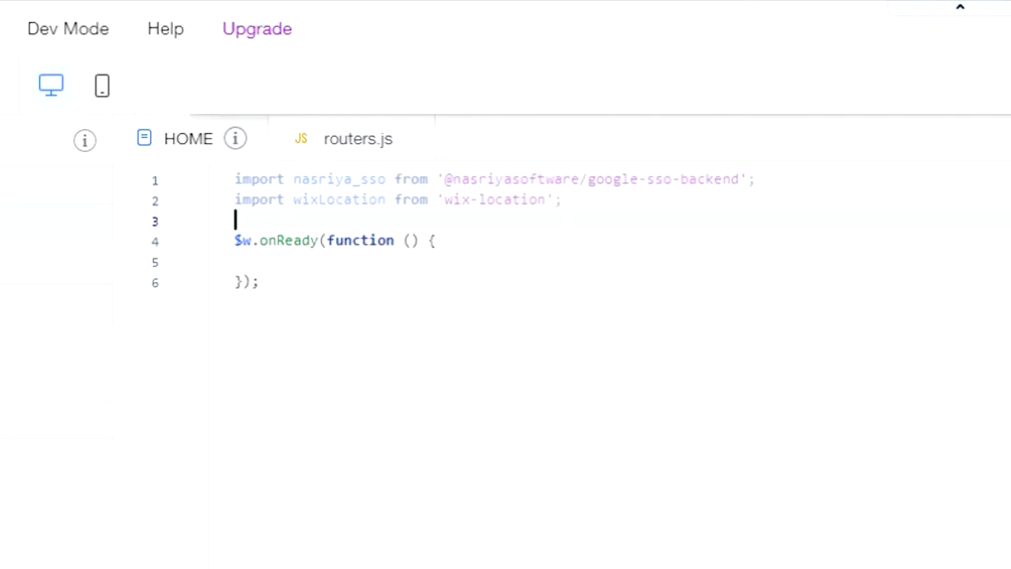
# Add a $w('#useGoogle').onClick handler that disables the button and chains a then callback
pyautogui.press('Down')
pyautogui.press('Down')
pyautogui.write("$w('#useGoogle')")
pyautogui.click(568, 273)
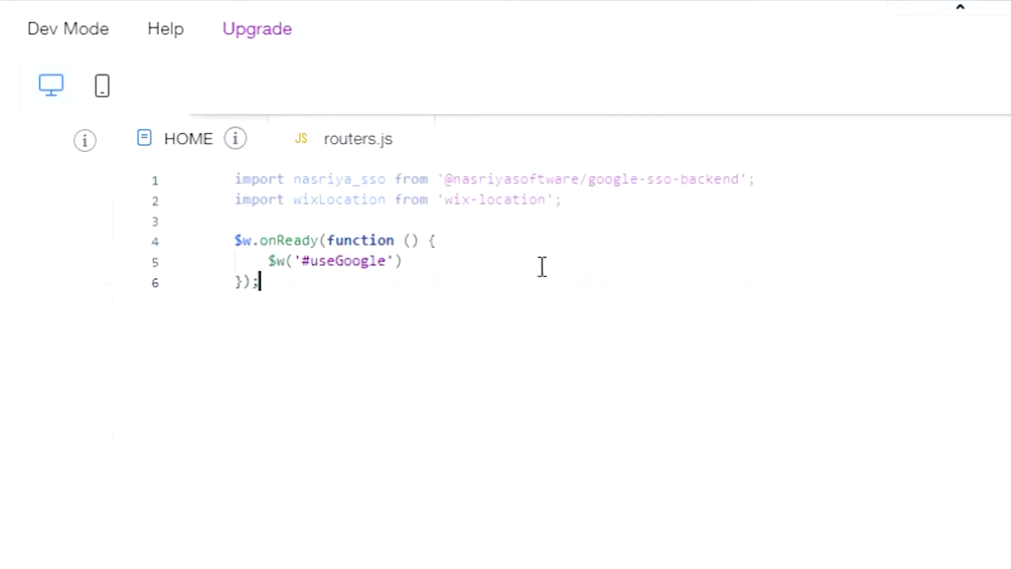
pyautogui.write(".onClick(() => {     $w('#useGoogle').disable() })")
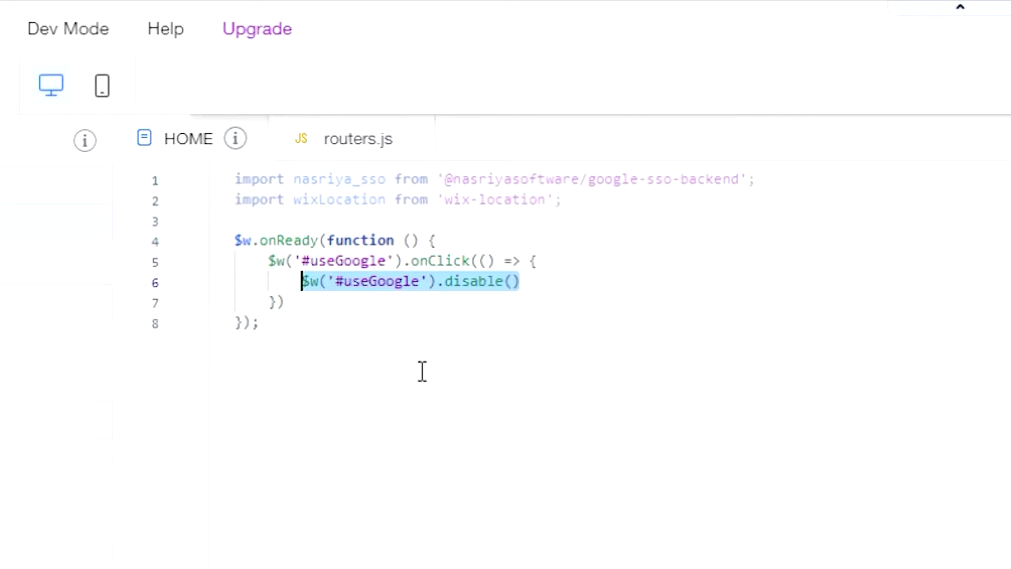
pyautogui.click(555, 284)
pyautogui.write('.then(() => {  })')
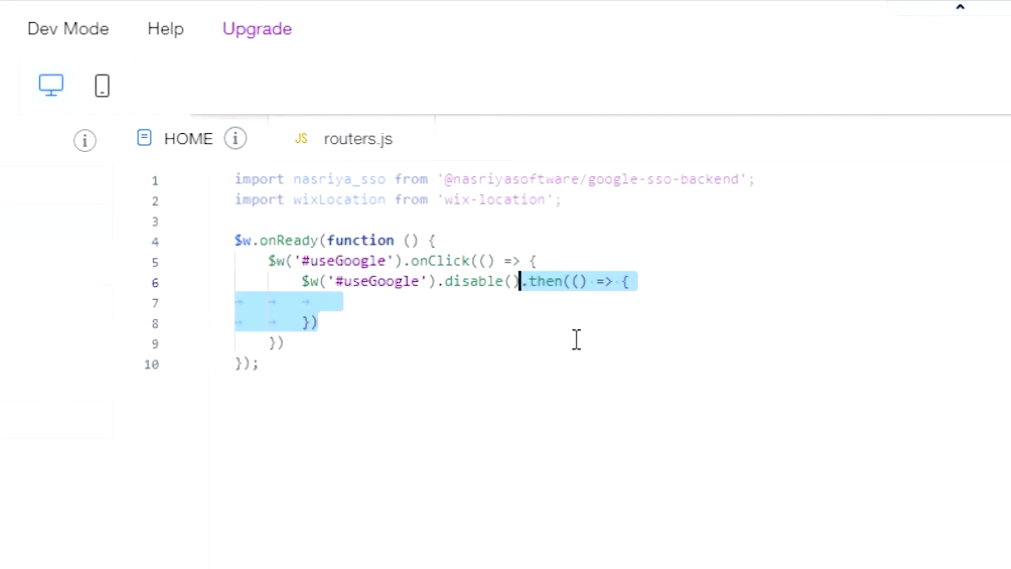
# Inside the callback, call nasriya_sso.getAuthUrl() and redirect with wixLocation.to(authUrl)
pyautogui.click(516, 307)
pyautogui.write('nasriya_sso.getAuthUrl()')
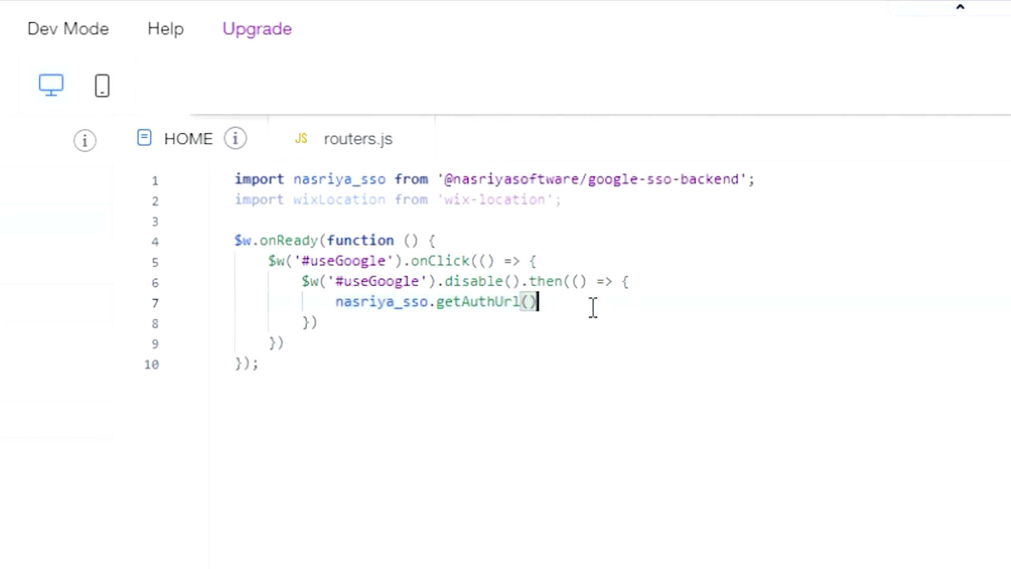
pyautogui.write('.then((authUrl) => {});')
pyautogui.click(704, 301)
pyautogui.press('BackSpace')
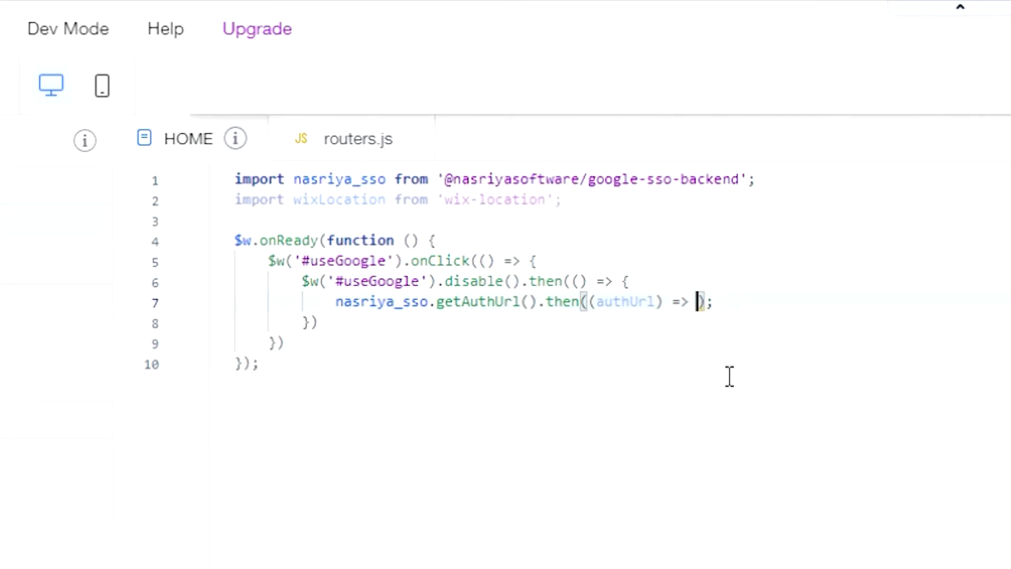
pyautogui.write('wixLocation.to(authUrl)')
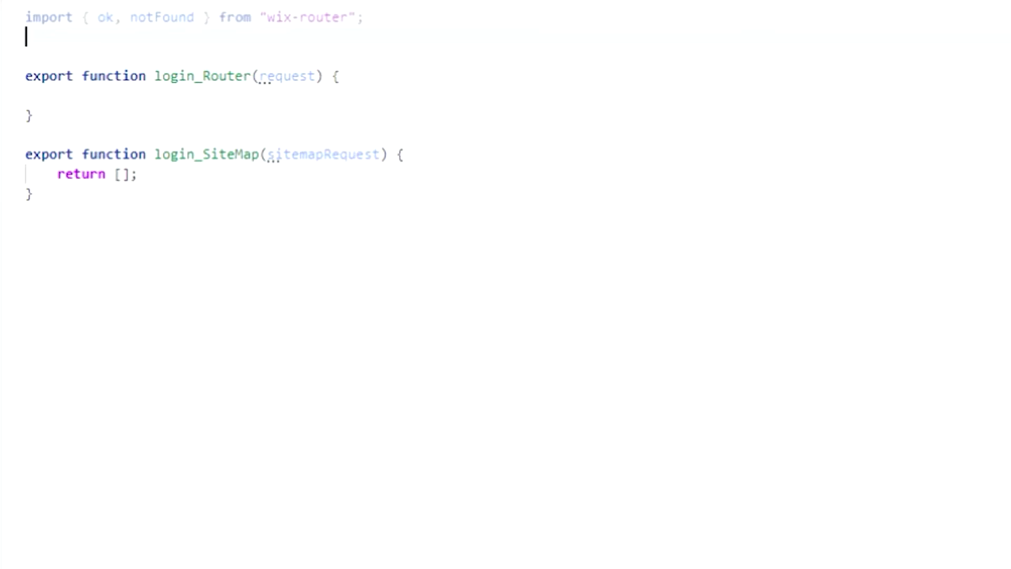
# Import google-sso-backend into routers.js and read the request query into a query constant
pyautogui.write("import nasriya_sso from '@nasriyasoftware/google-sso-backend';")
pyautogui.hotkey('shift', 'Home')
pyautogui.click(34, 193)
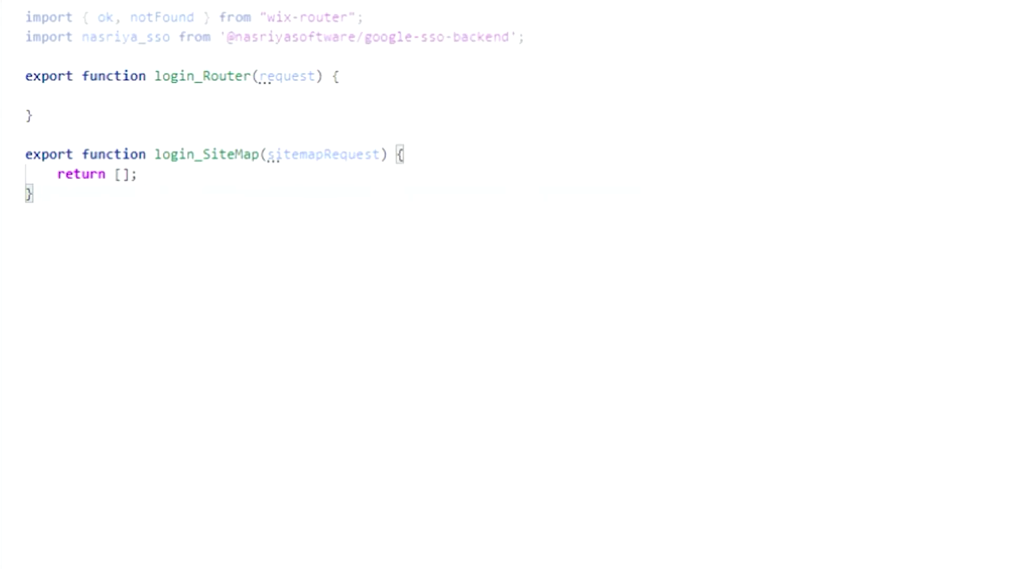
pyautogui.click(57, 96)
pyautogui.write('const query = request.query || {}')
pyautogui.click(34, 232)
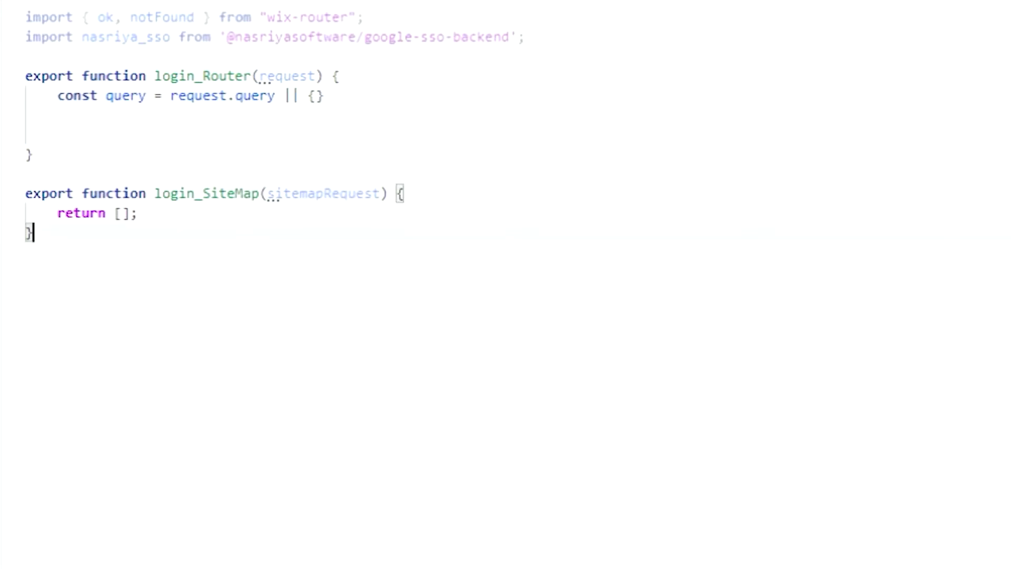
# Return notFound when query code or state is missing, otherwise return handleGoogleSSO(code, state)
pyautogui.write('if (query.code && query.state) {  }')
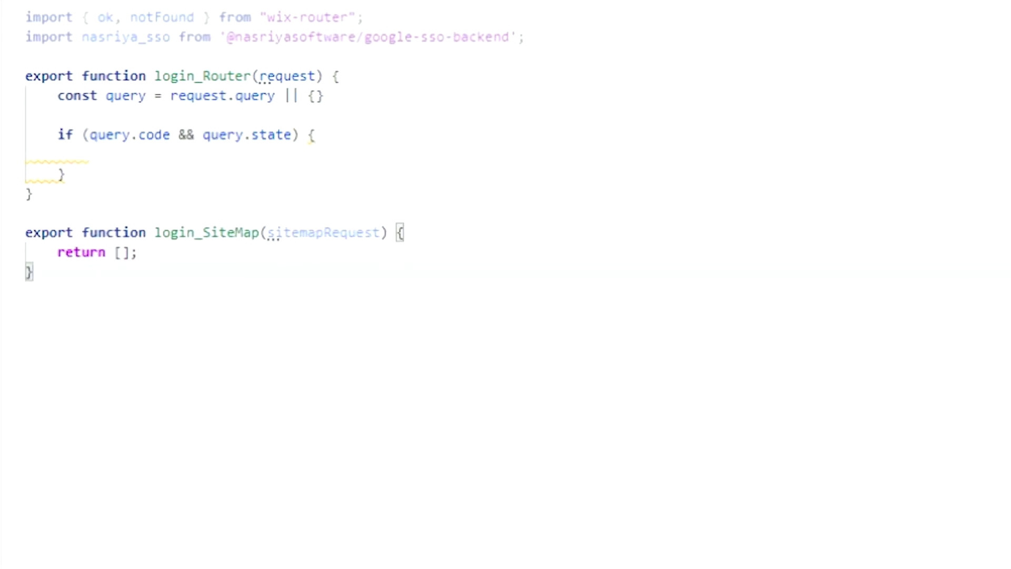
pyautogui.write('} else {         return notFound();     }')
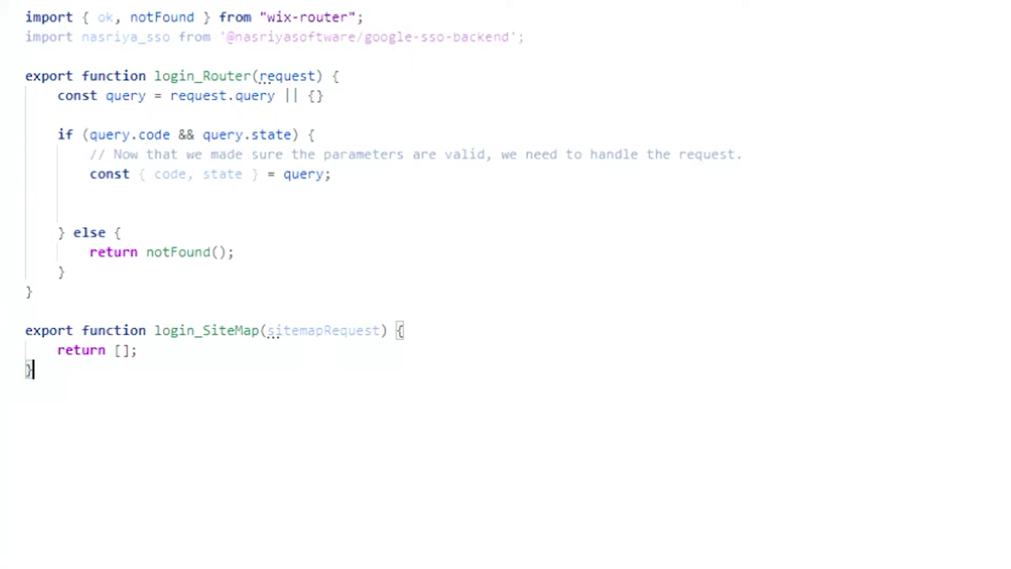
pyautogui.write('return nasriya_sso.handleGoogleSSO()')
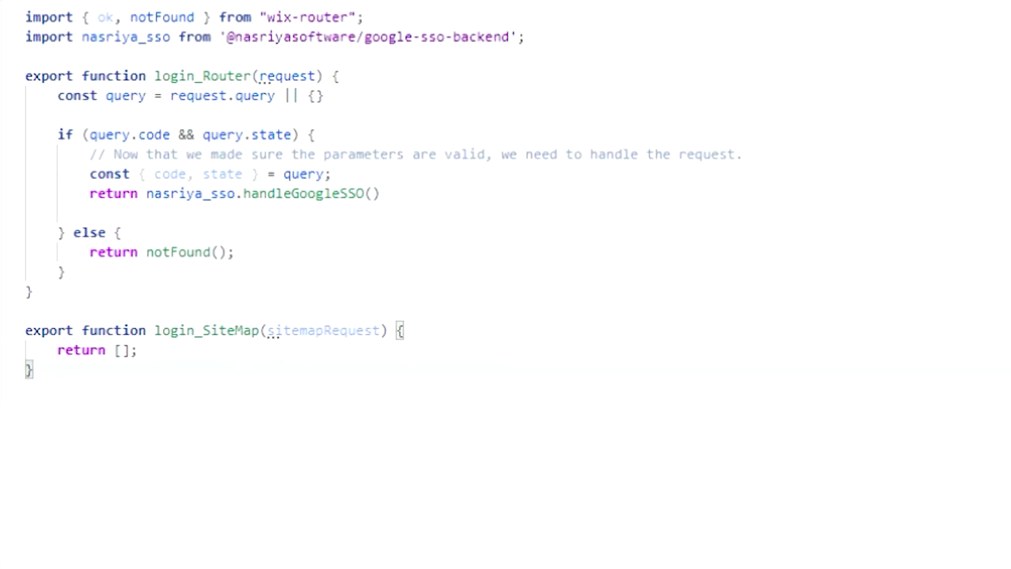
pyautogui.write('code, state')
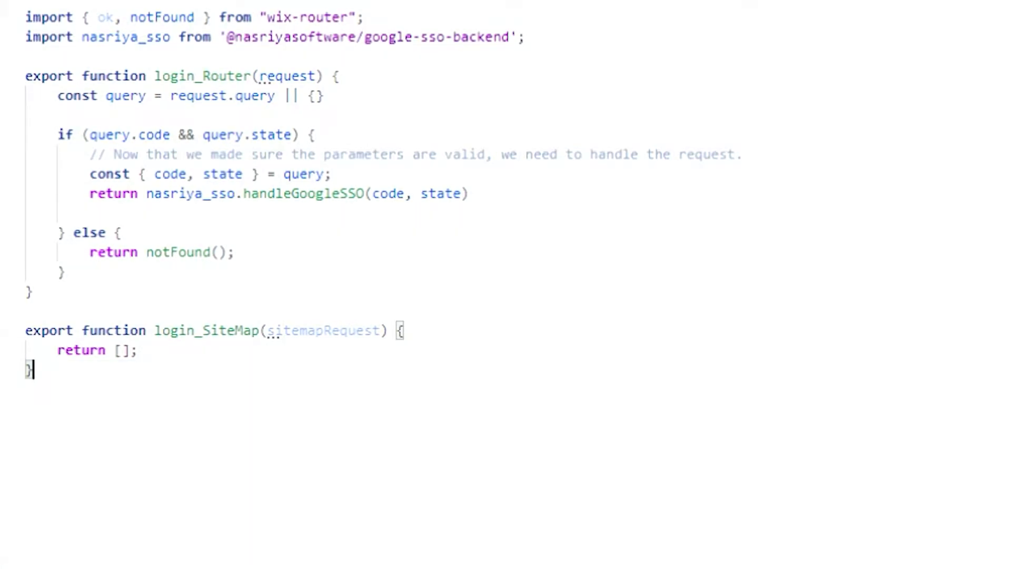
# Handle the result: return notFound('Bad Request!') unless success, then store the user and loginAction
pyautogui.write('.then(async (result) => {  })')
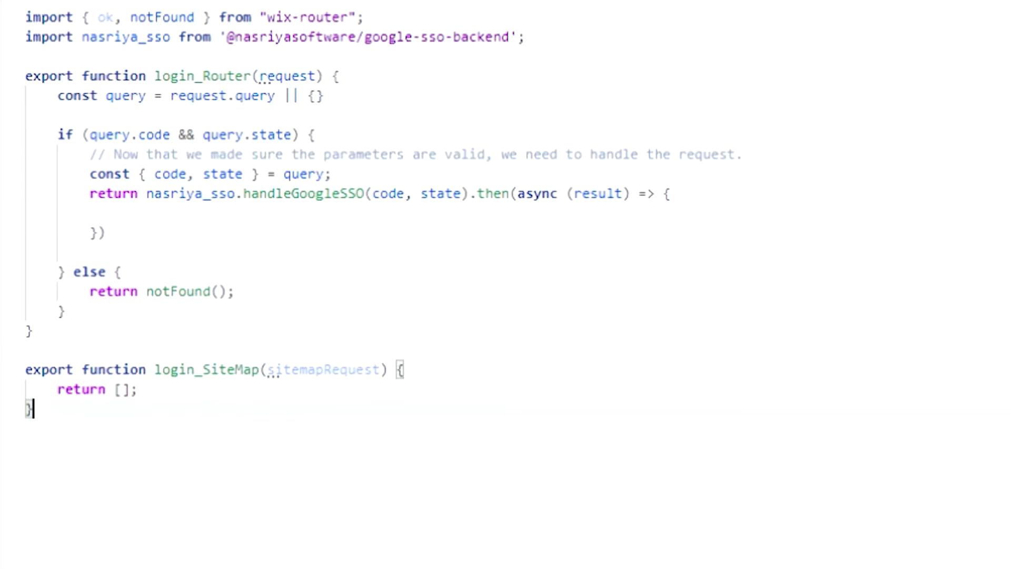
pyautogui.write("if (result.type === 'success') {  }")
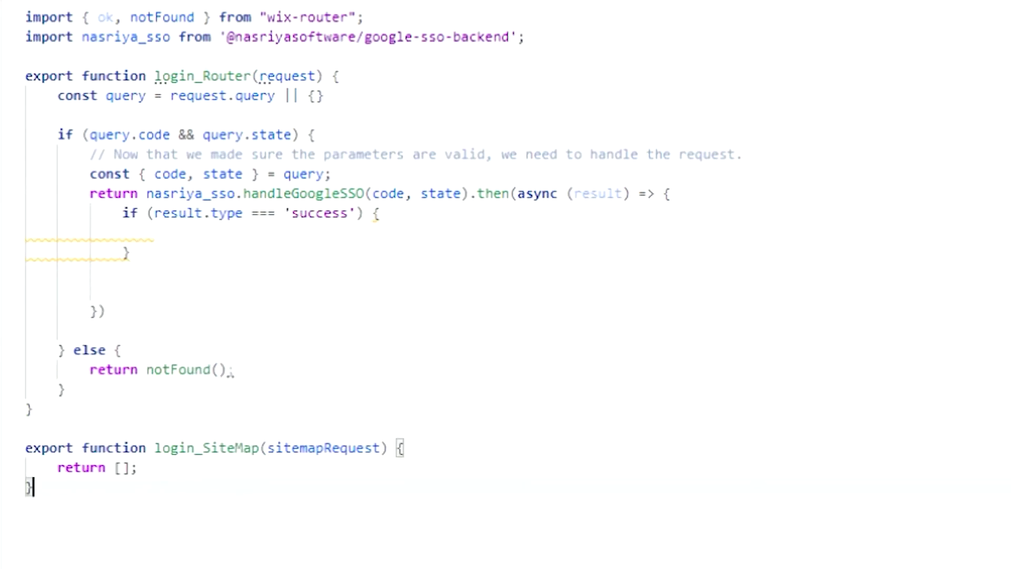
pyautogui.write("return notFound('Bad Request!');")
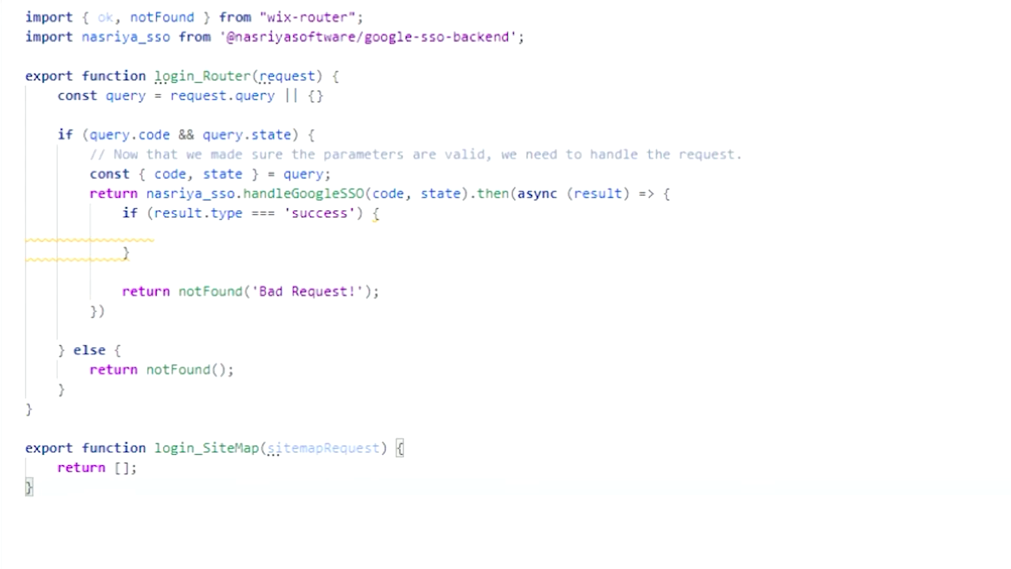
pyautogui.write('const user = result.user; // Google User')
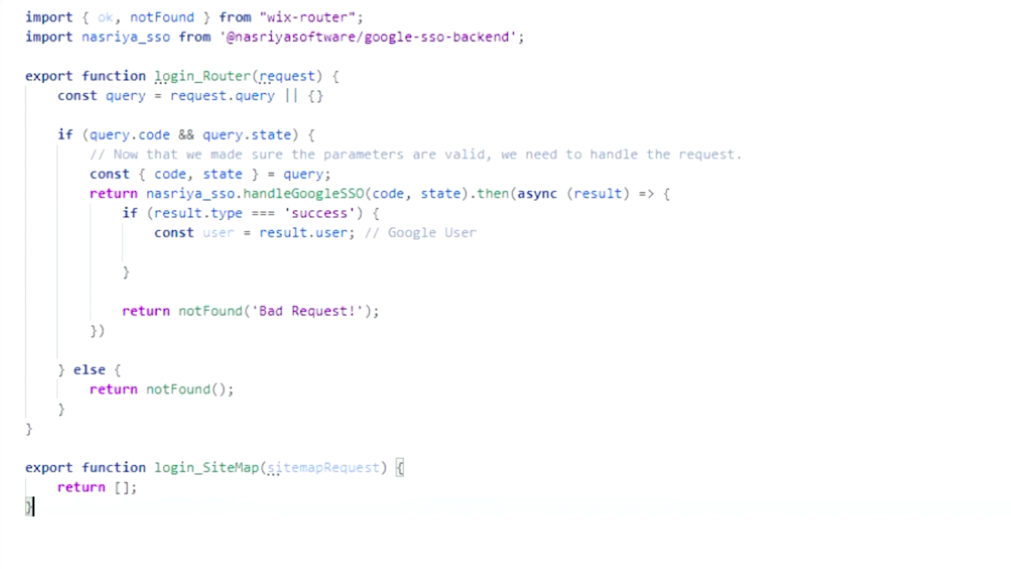
pyautogui.hotkey('ctrl', 'v')
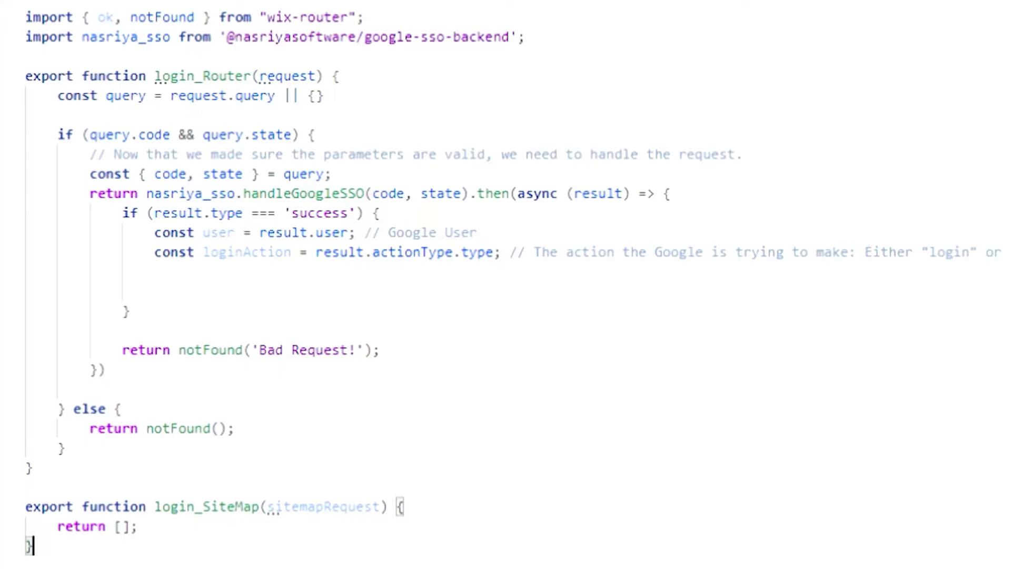
# Add login and signup branches; login gets a session token, both return ok('login-page') with user details
pyautogui.click(154, 271)
pyautogui.write("if (loginAction === 'login') {  }")
pyautogui.write("else if (loginAction === 'signup') {  }")
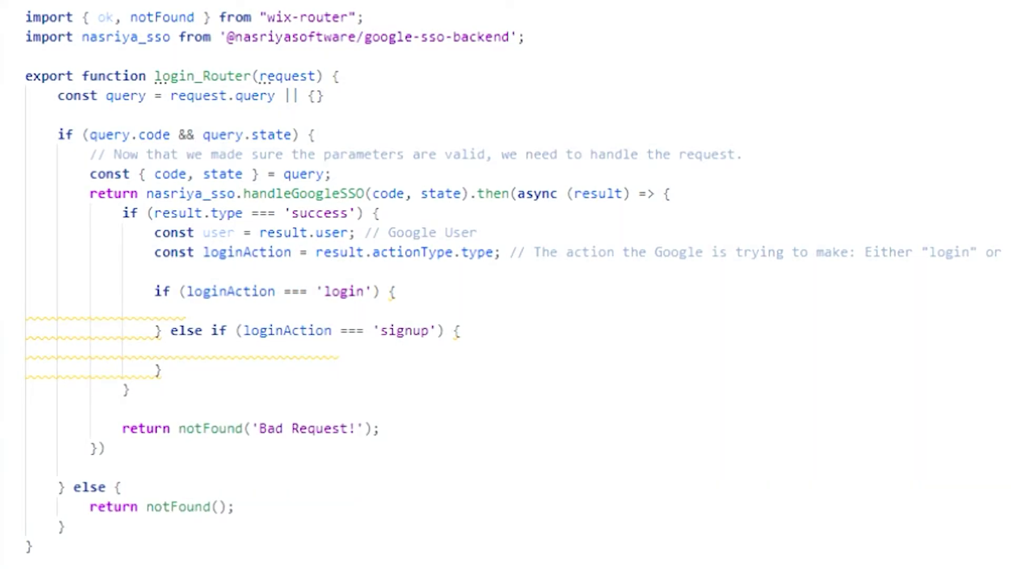
pyautogui.hotkey('ctrl', 'v')
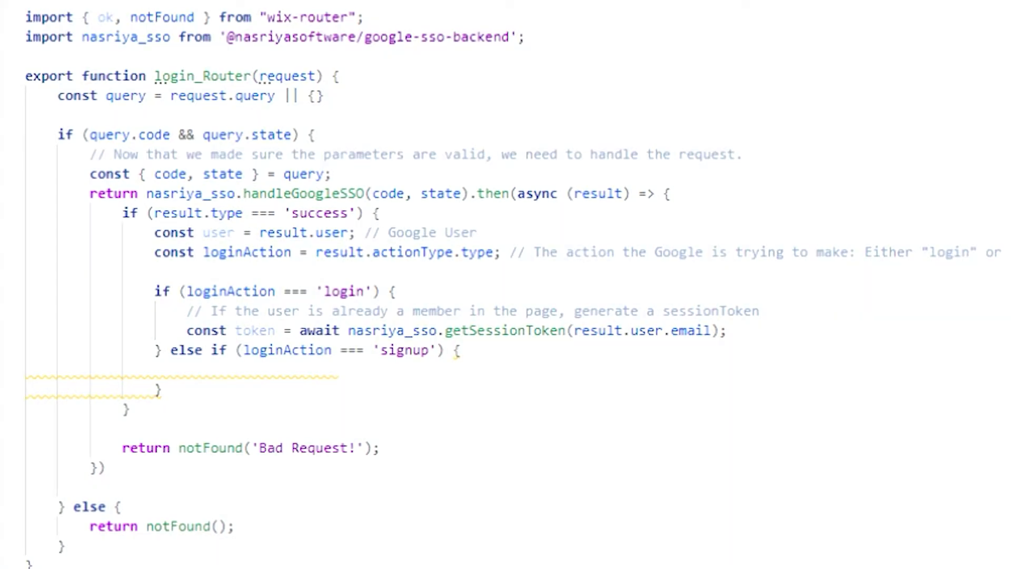
pyautogui.hotkey('ctrl', 'v')
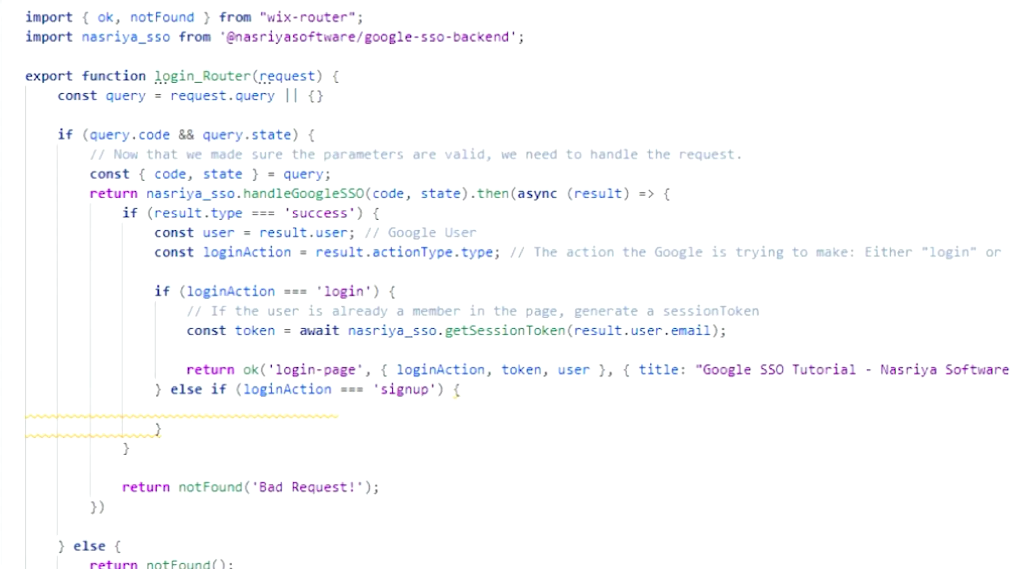
pyautogui.hotkey('ctrl', 'v')
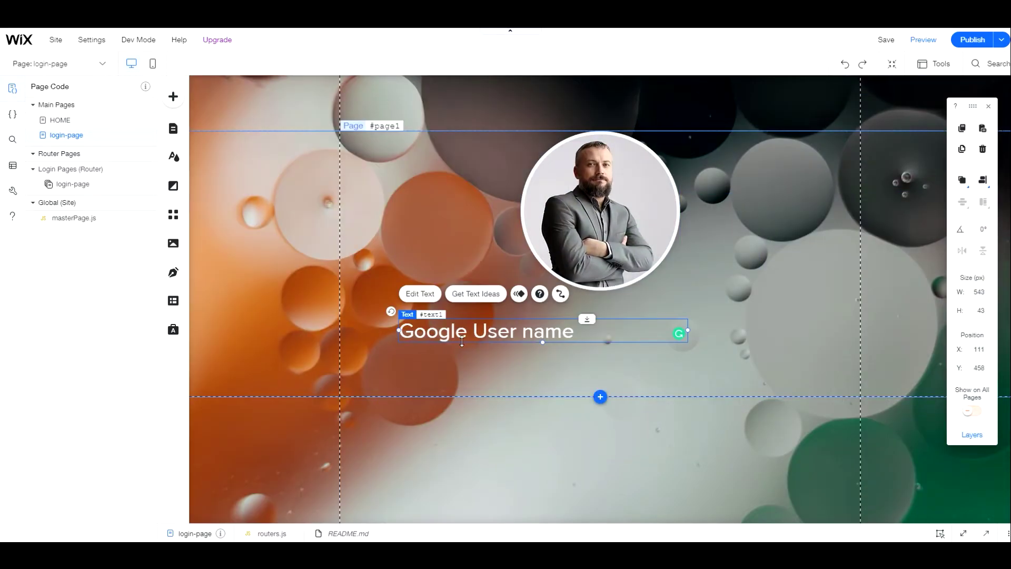
# Drag the Google User name text below the circular profile photo on the login page
pyautogui.moveTo(584, 332); pyautogui.dragTo(620, 362)
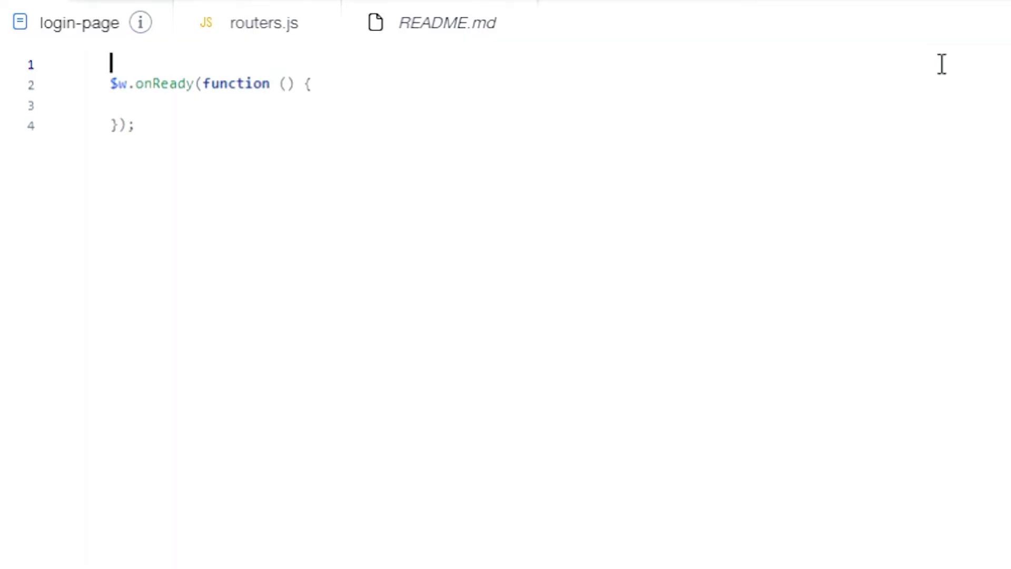
# Import wixWindow, read getRouterData() in onReady, and set $w('#image').src to the user's picture
pyautogui.write("import wixWindow from 'wix-window';")
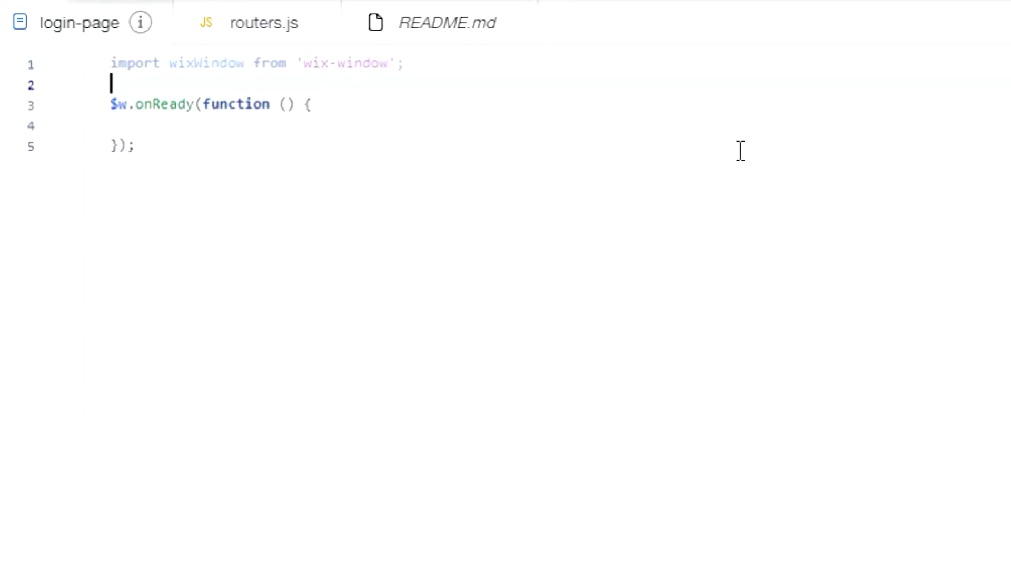
pyautogui.press('Down')
pyautogui.press('Down')
pyautogui.write('const data = wixWindow.getRouterData();')
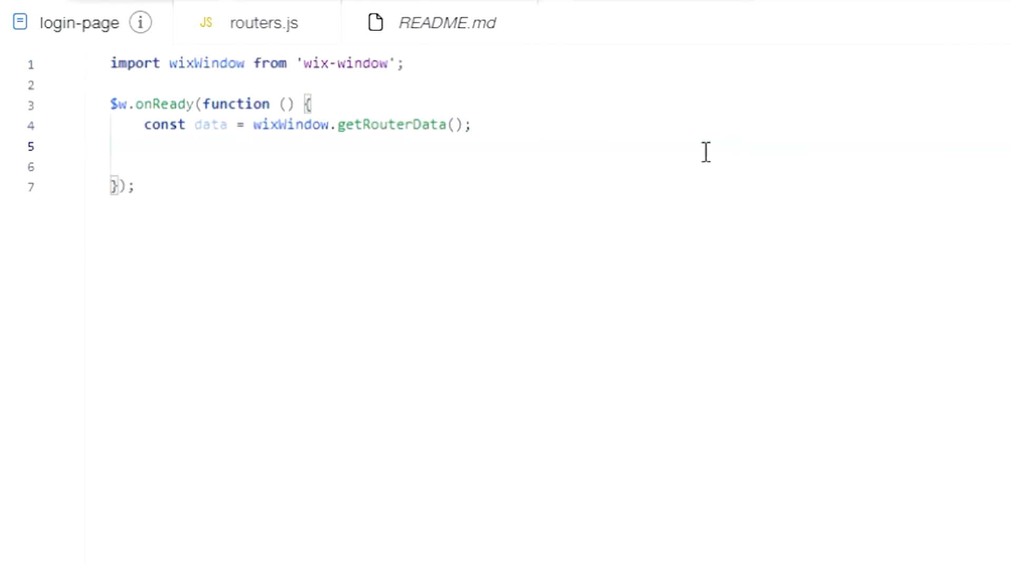
pyautogui.write('const user = data.user || {}')
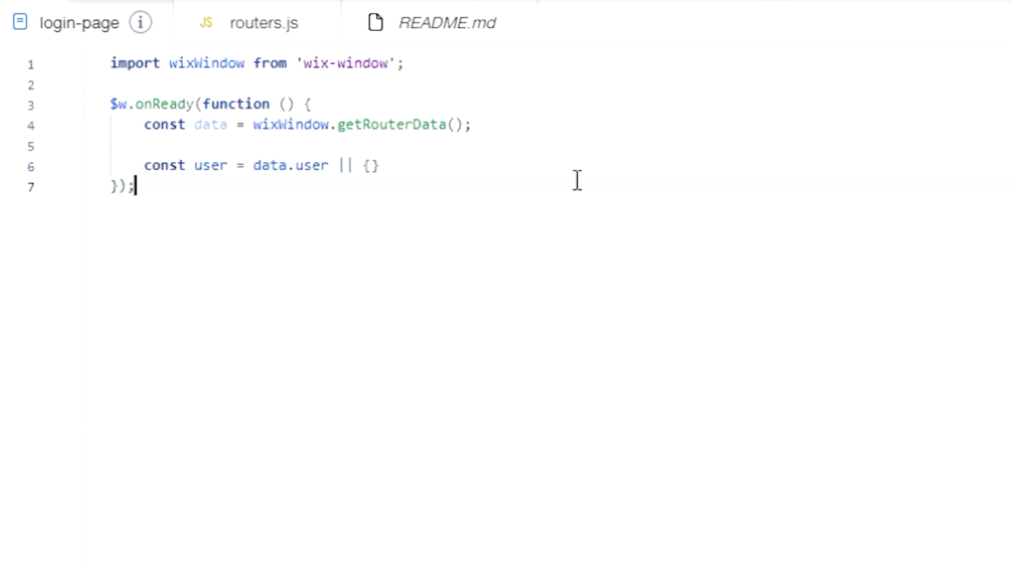
pyautogui.write('if (user.picture) { }')
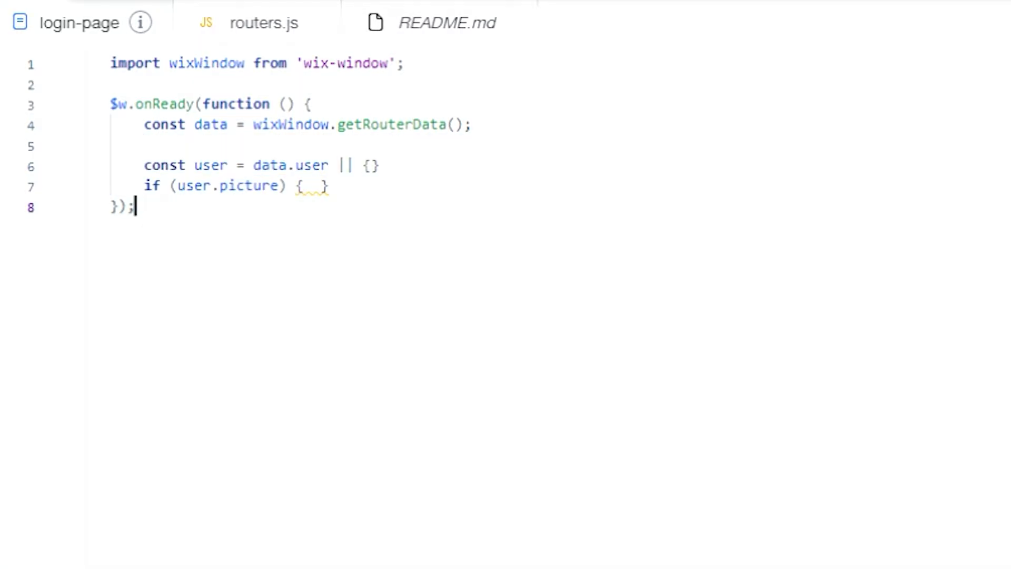
pyautogui.write("$w('#image').src = user.picture")
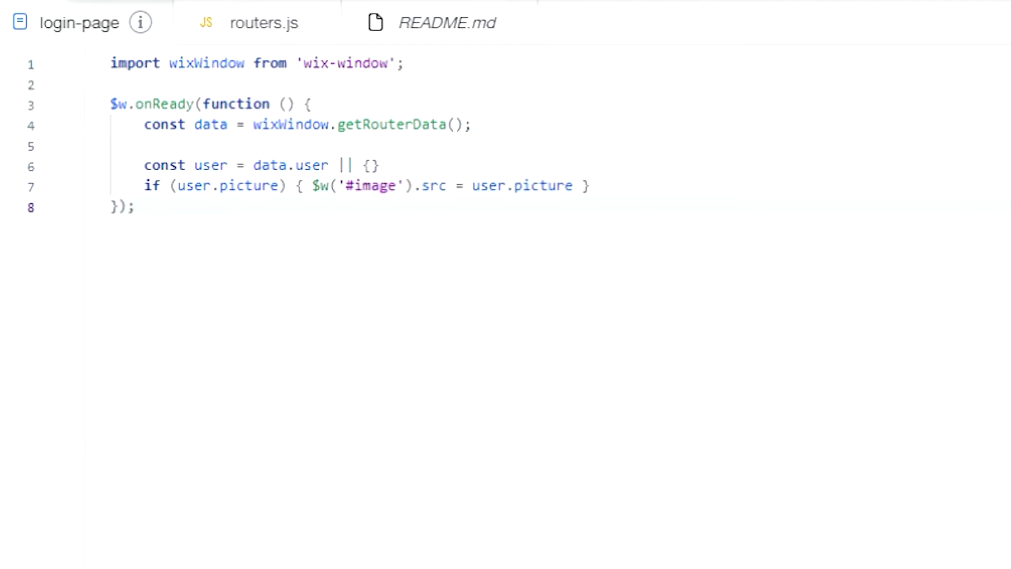
# Set $w('#username').text to the user's name from the router data
pyautogui.press('Home')
pyautogui.press('Return')
pyautogui.press('End')
pyautogui.press('Up')
pyautogui.write("$w('#username').text")
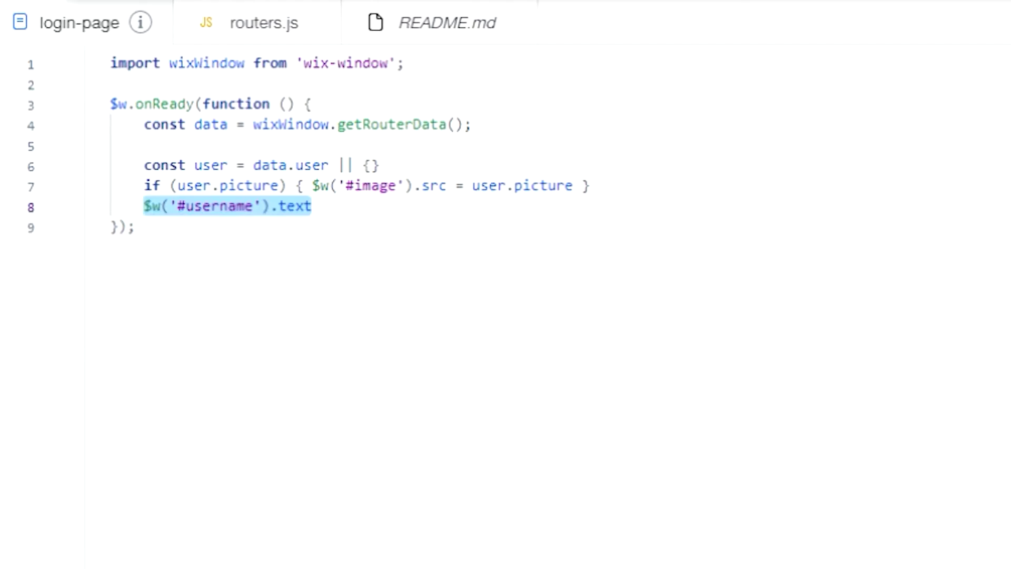
pyautogui.press('Up')
pyautogui.press('End')
pyautogui.write('= user.name')
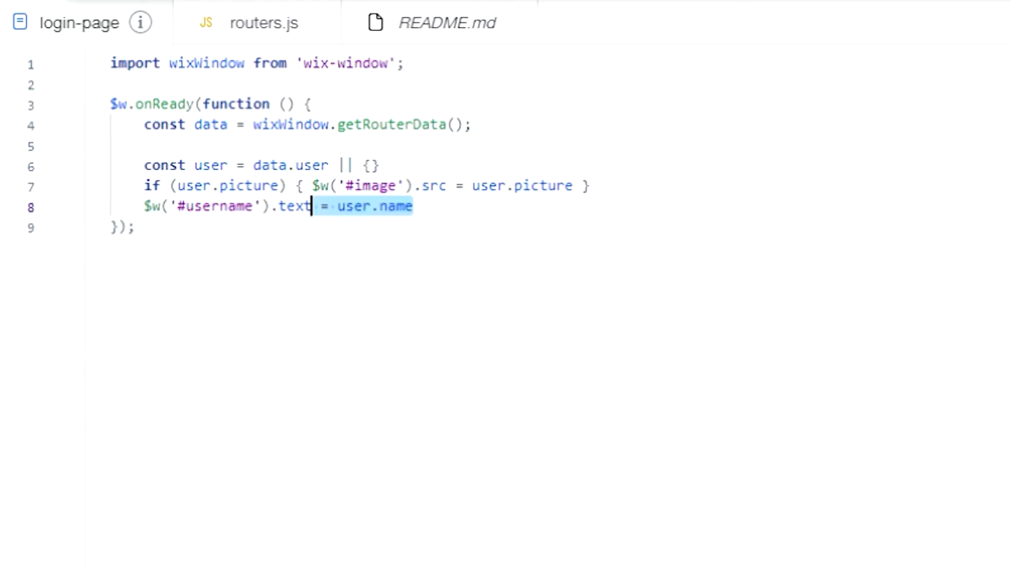
pyautogui.press('Down')
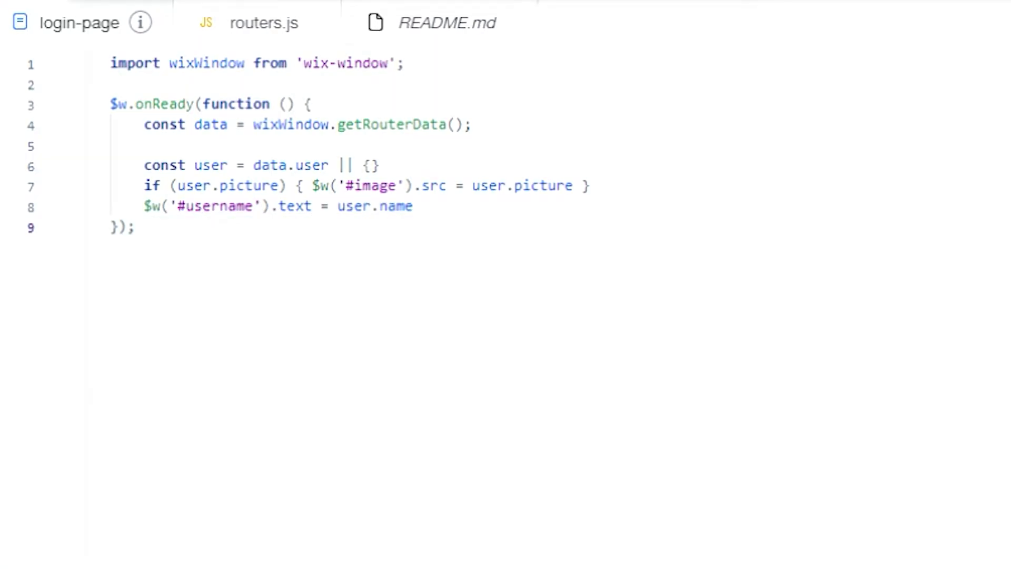
# Fall back to the first and last name, then to 'Unknown' when no name exists
pyautogui.press('Up')
pyautogui.press('End')
pyautogui.write('|| `${user.first_name} ${user.last_name}`')
pyautogui.press('Down')
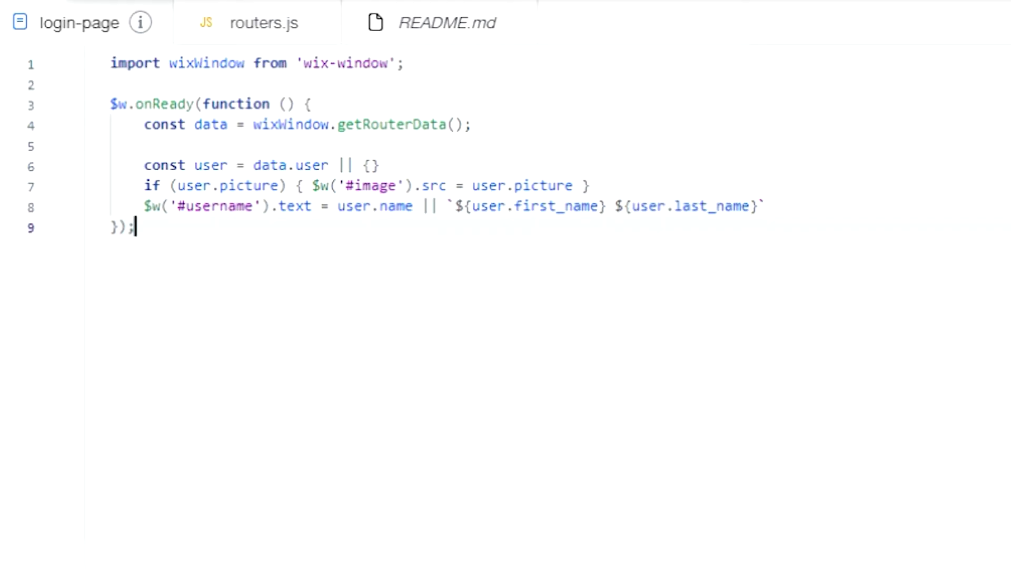
pyautogui.press('Up')
pyautogui.press('End')
pyautogui.write("|| 'Unknown';")
pyautogui.press('Down')
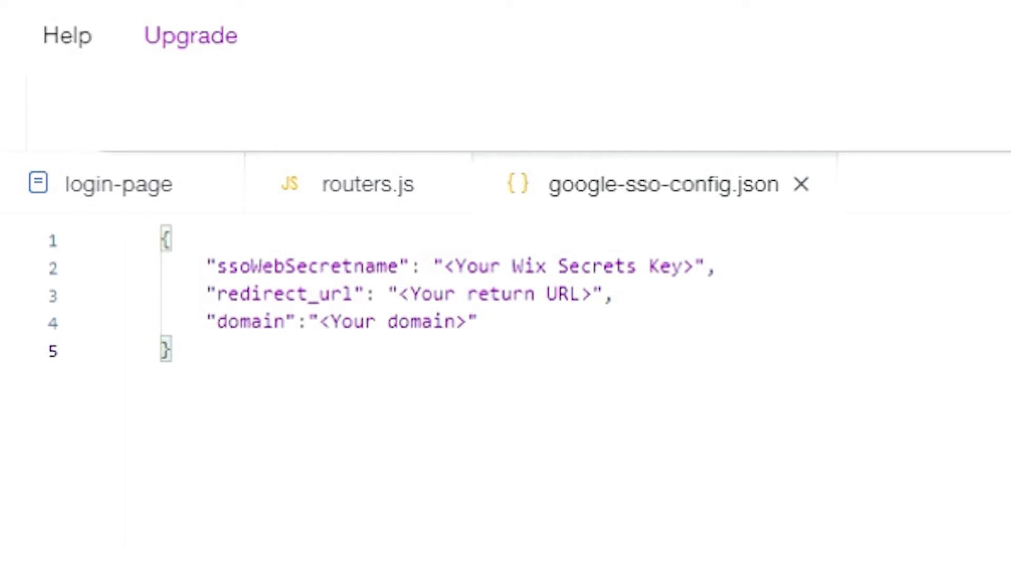
# Replace the secret name placeholder in google-sso-config.json with nasriyaGoogleSSO
pyautogui.write('nasriyaGoogleSSO')
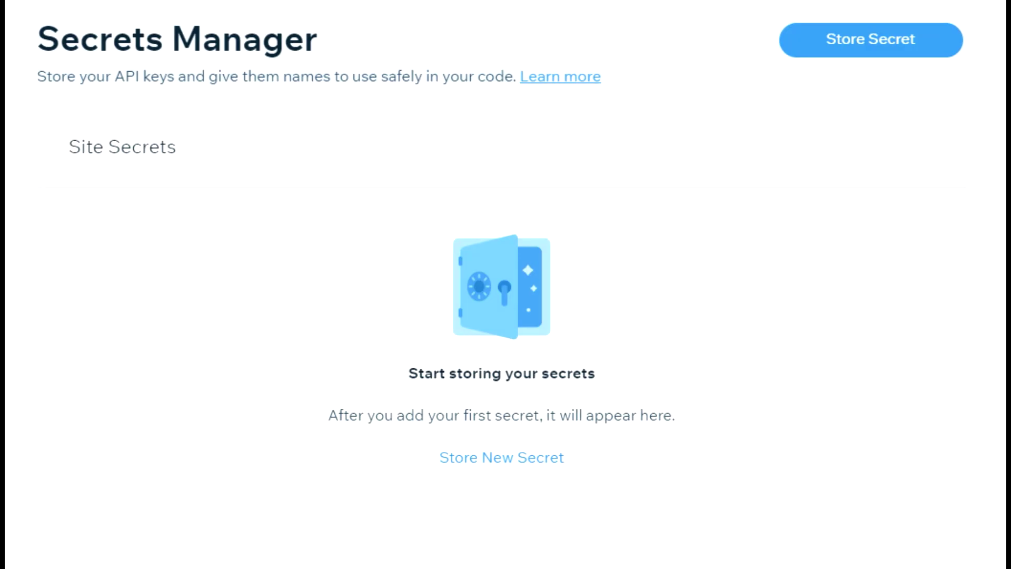
# Store a new secret named nasriyaGoogleSSO with the pasted SSO secret value and save it
pyautogui.click(847, 48)
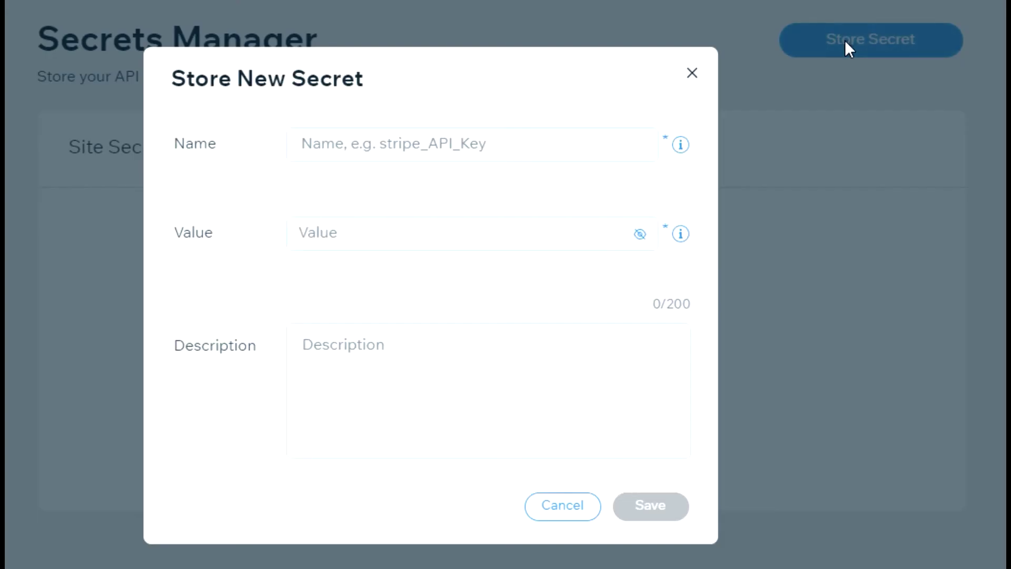
pyautogui.click(369, 142)
pyautogui.write('nasriyaGoogleSSO')
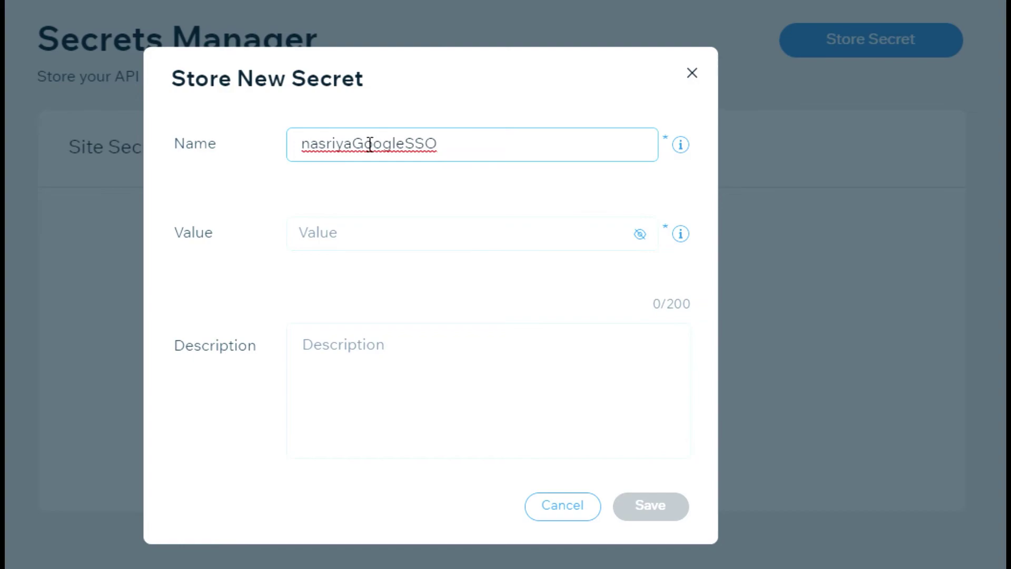
pyautogui.click(456, 228)
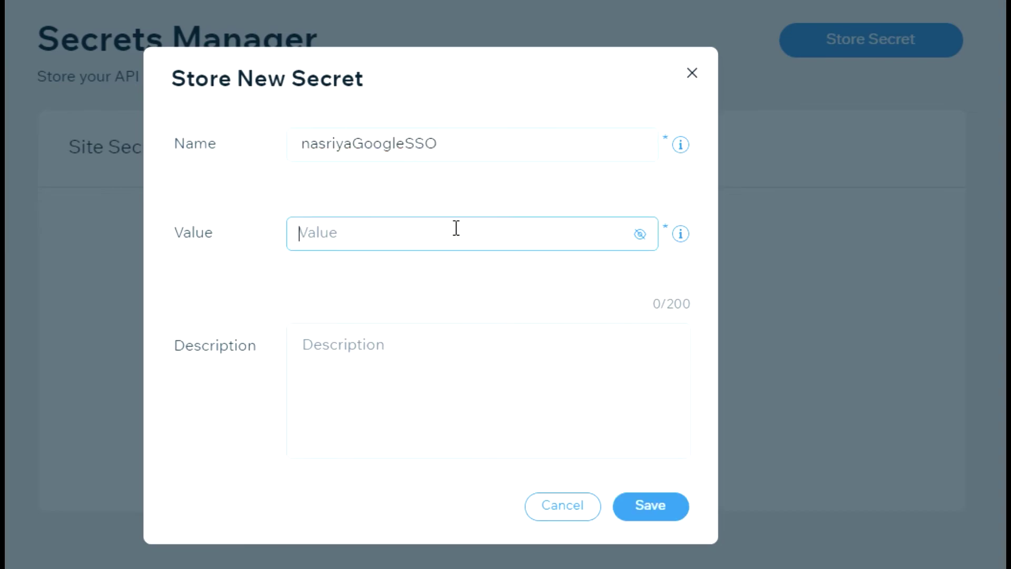
pyautogui.hotkey('ctrl', 'v')
pyautogui.click(483, 287)
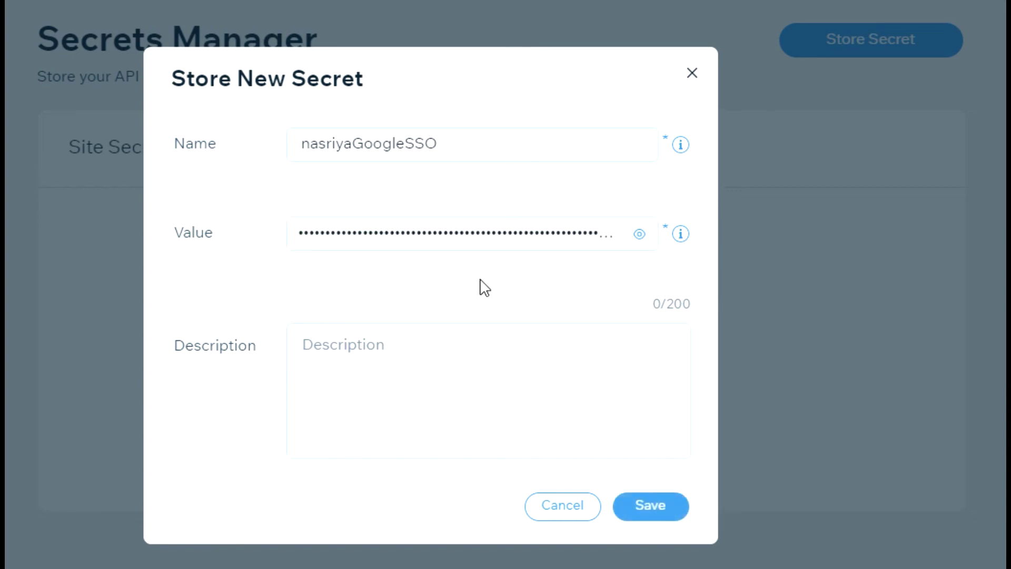
pyautogui.click(647, 506)
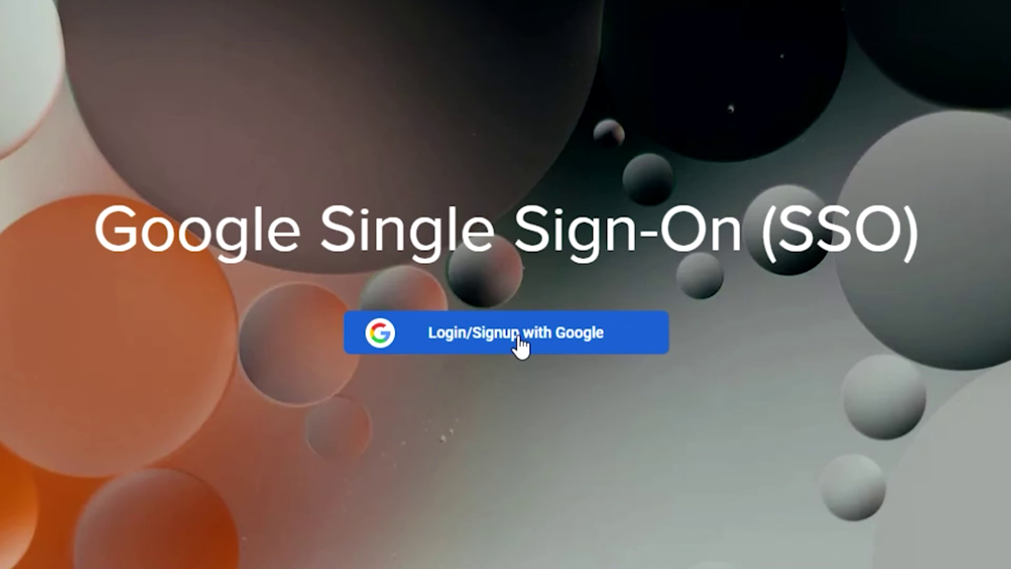
# Start Login/Signup with Google on the live site and continue with the listed Google account
pyautogui.click(521, 345)
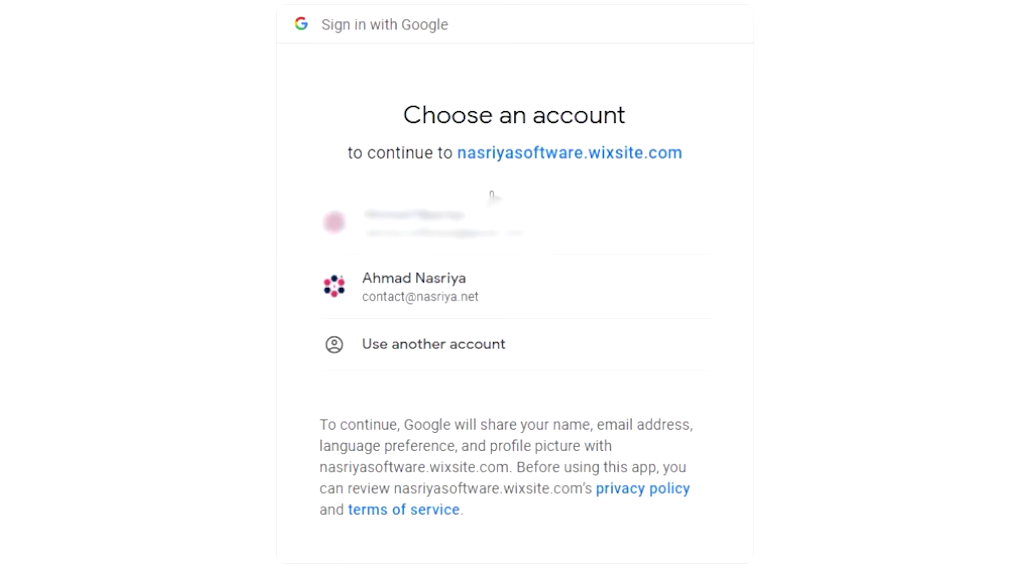
pyautogui.click(440, 285)
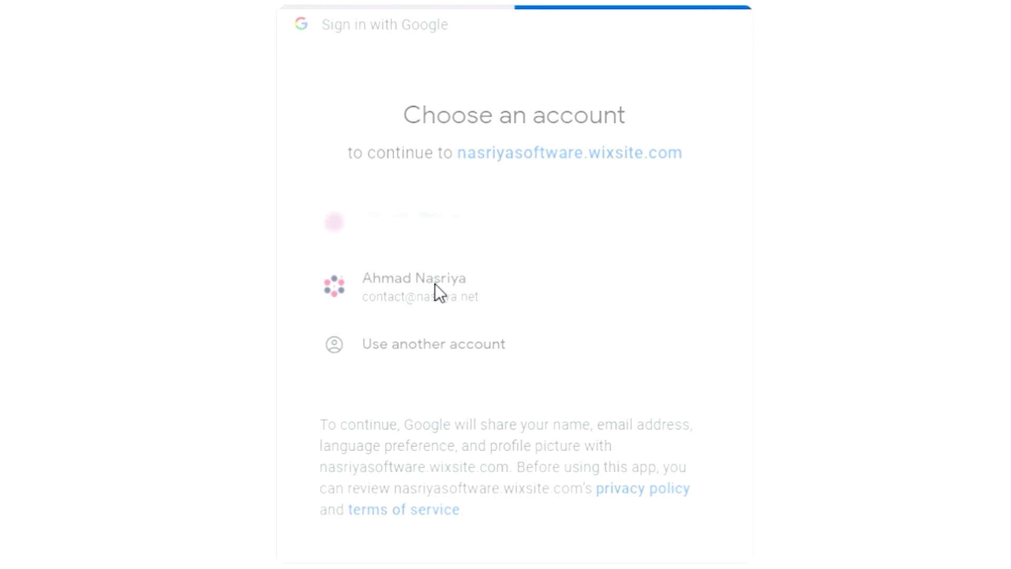